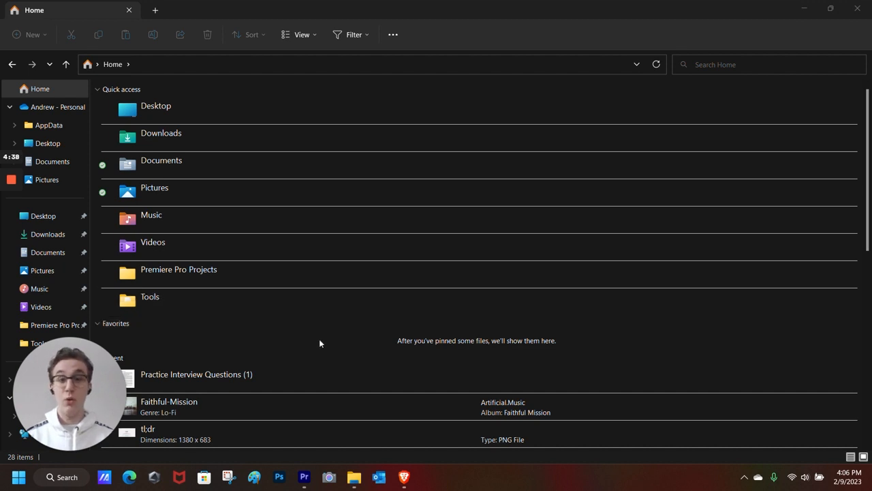
- Browse Premiere Pro Projects > First Tutorial Video and peek into its FOOTAGE subfolder
left_click_drag(96, 376, 165, 394)
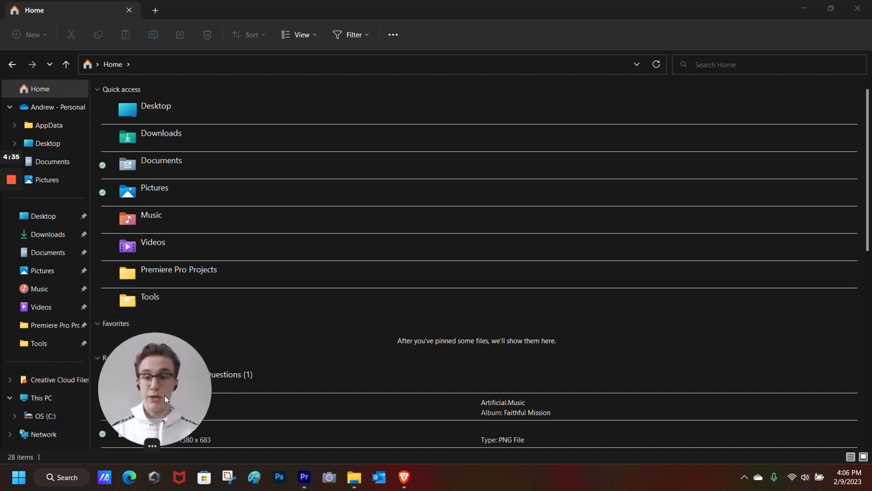
left_click(45, 328)
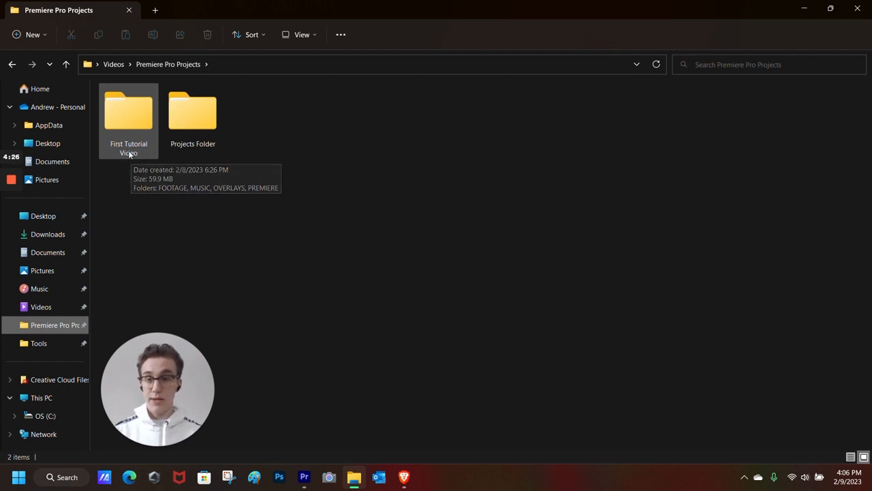
left_click(135, 113)
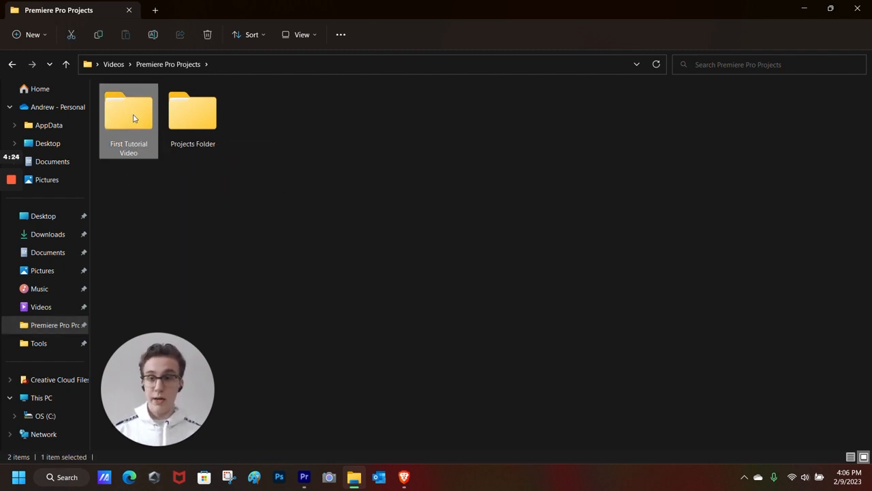
double_click(134, 114)
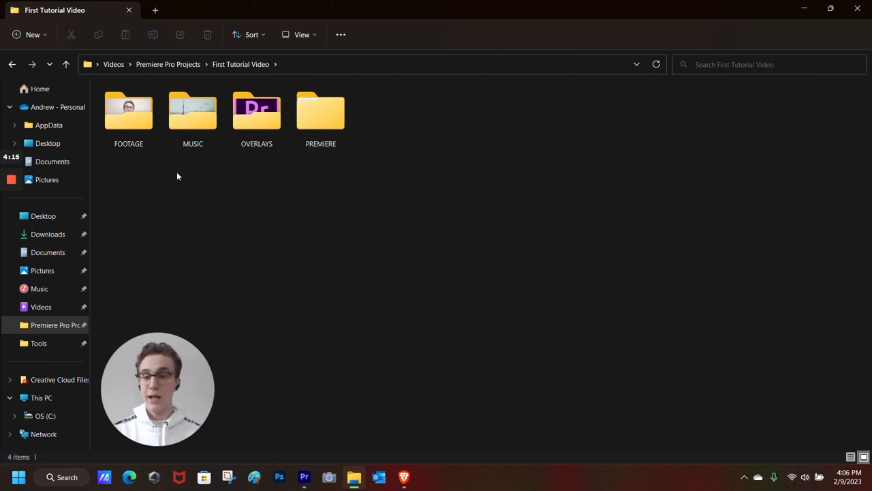
double_click(136, 127)
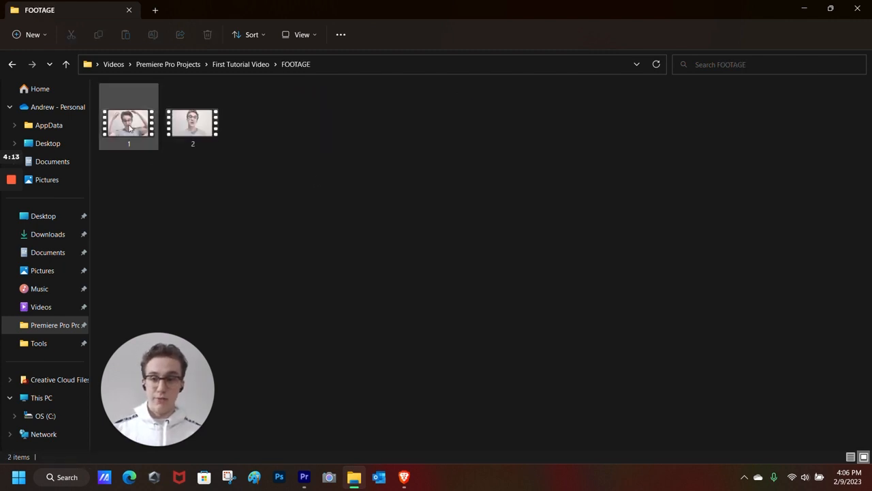
left_click(12, 64)
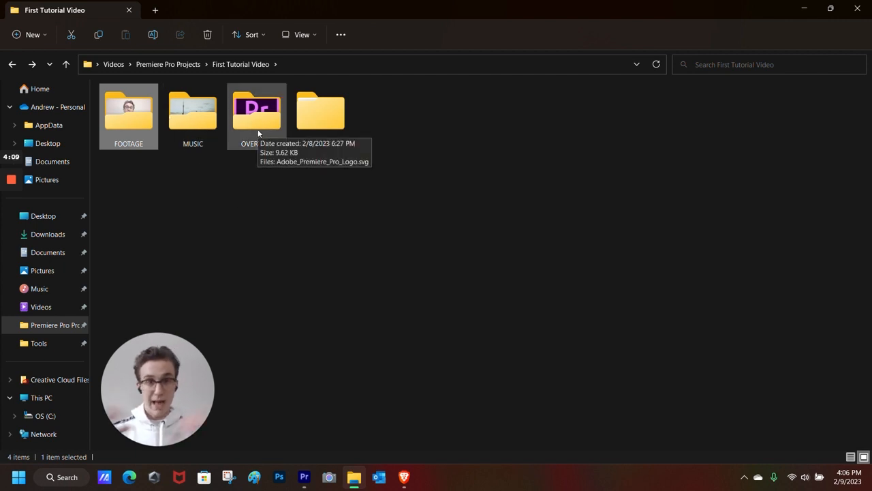
left_click(138, 203)
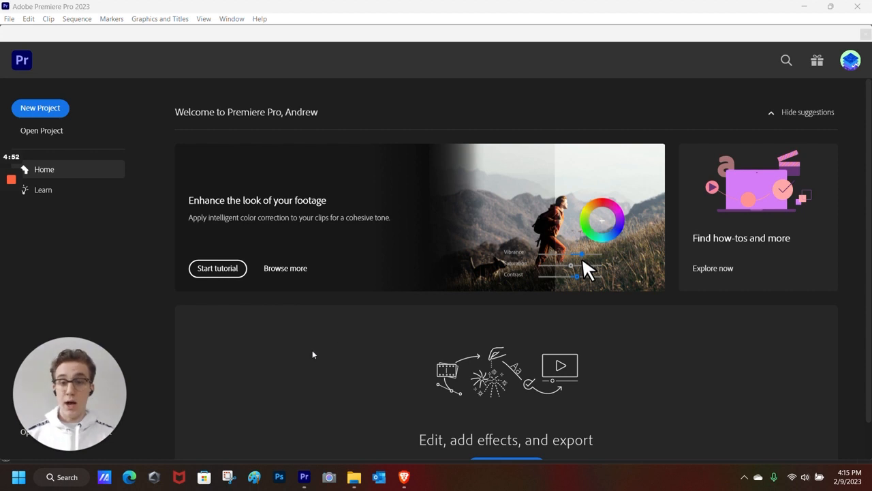
- Start a new project from the Premiere Pro Home screen
scroll(375, 310, "down", 1)
scroll(378, 306, "up", 1)
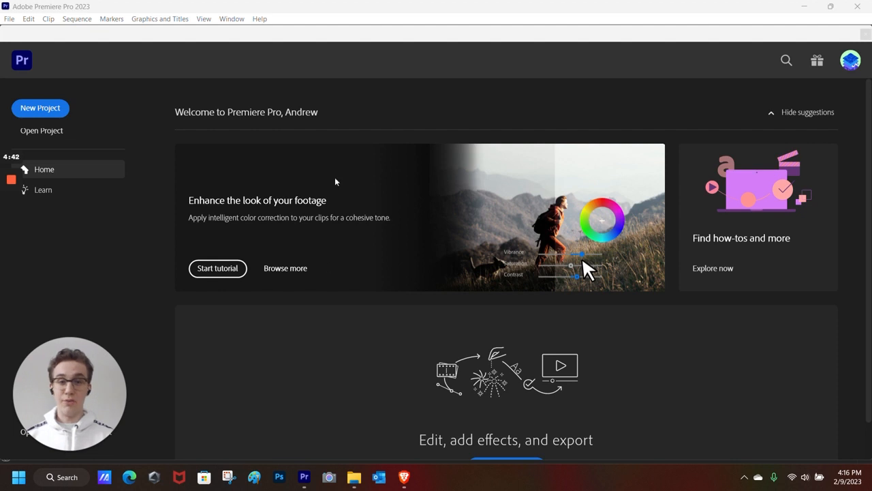
left_click(52, 110)
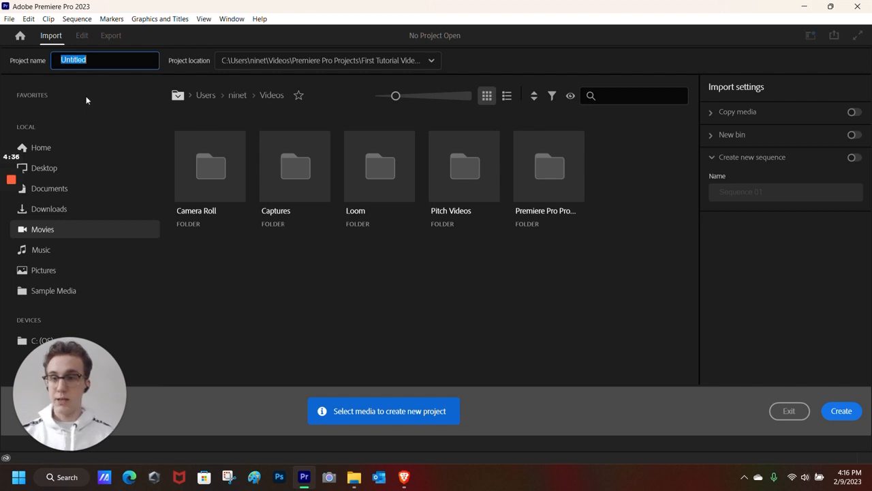
- Name the project Tutorial and set its location to First Tutorial Video\PREMIERE
type("Tutorial")
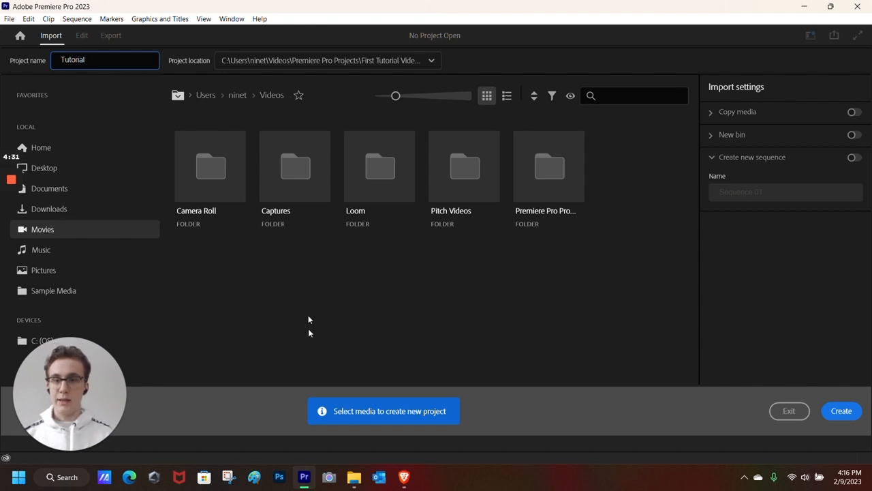
left_click(284, 289)
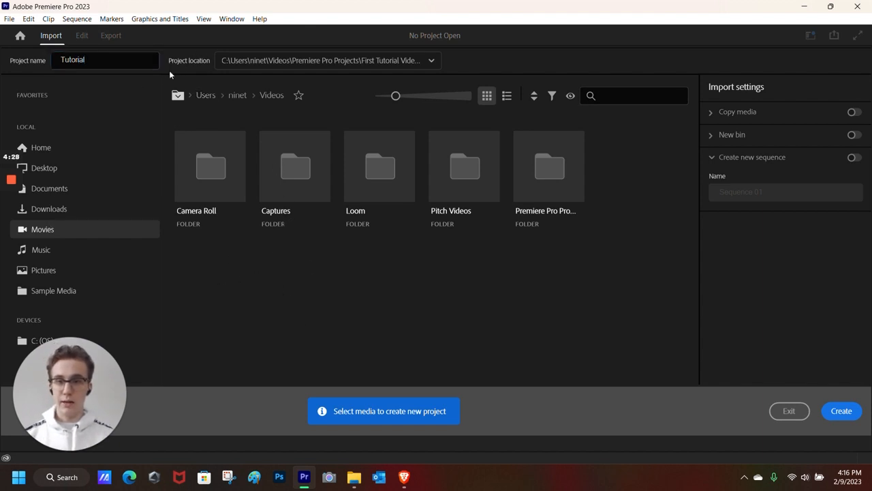
left_click(431, 62)
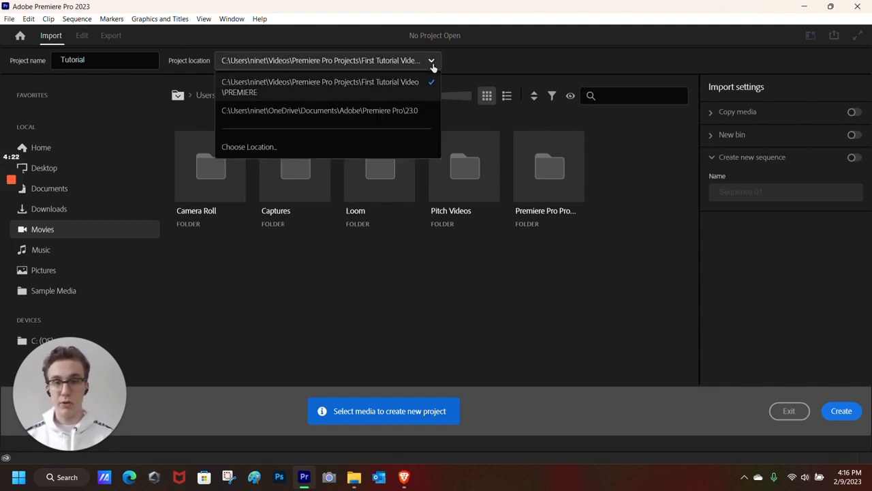
left_click(304, 145)
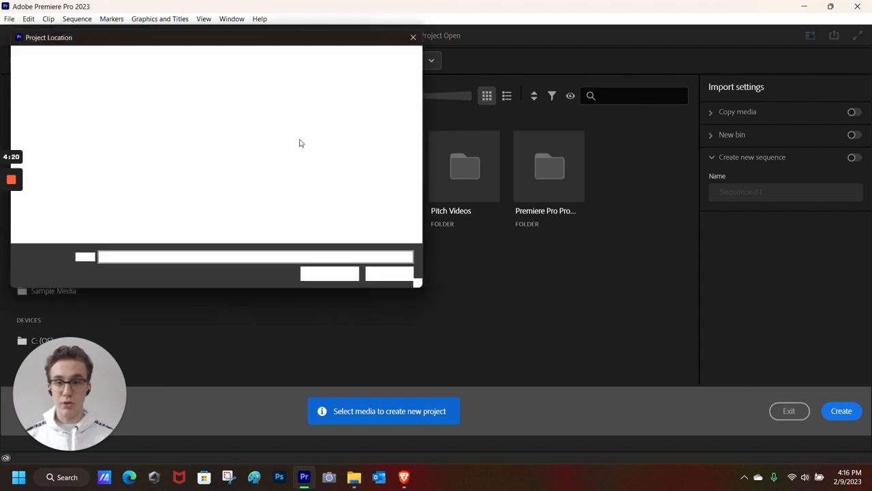
scroll(48, 189, "down", 3)
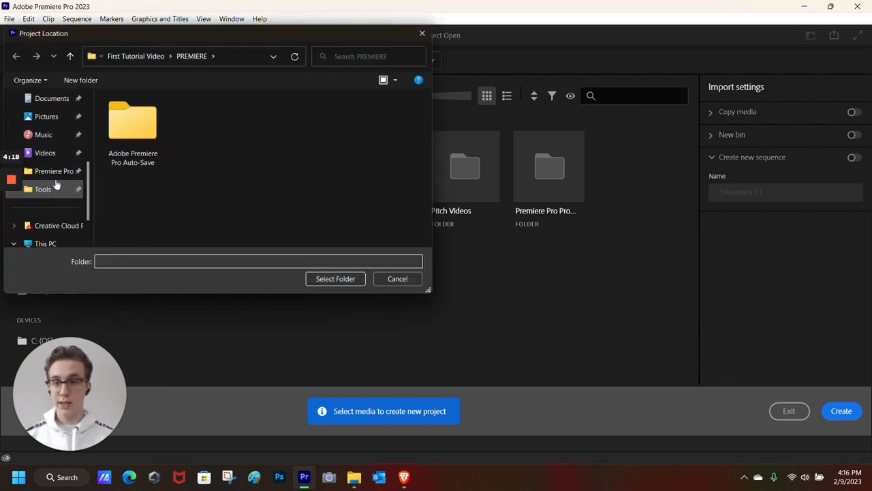
left_click(59, 171)
double_click(136, 130)
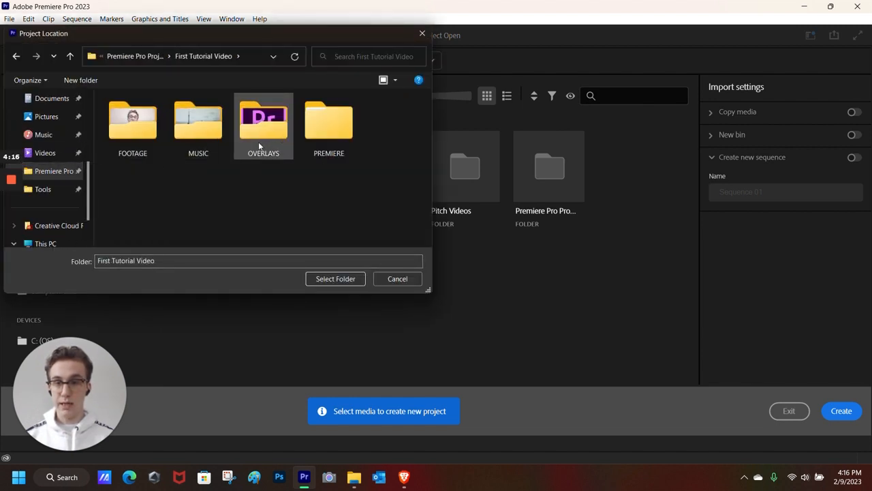
double_click(320, 130)
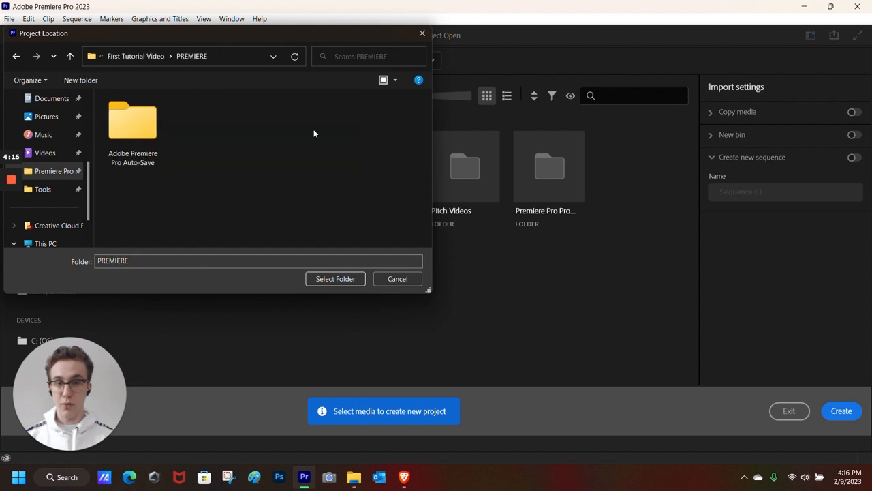
left_click(339, 280)
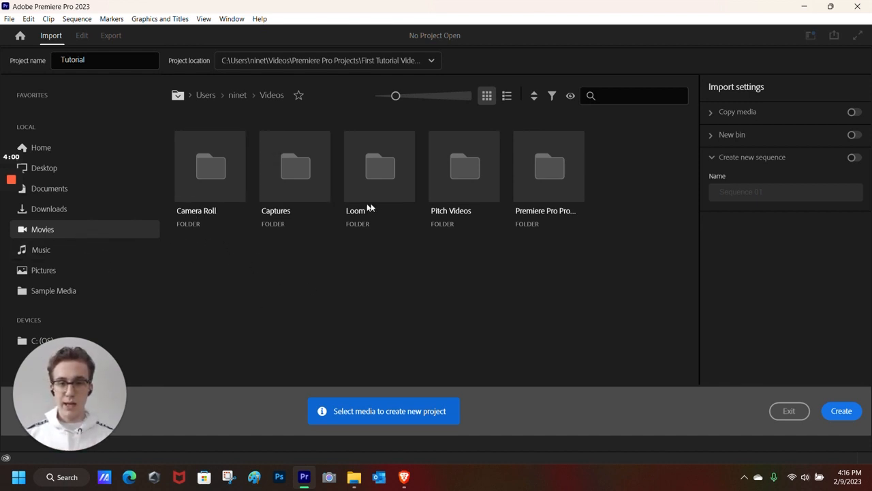
- Check clips 1 and 2 in First Tutorial Video > FOOTAGE and create the project
double_click(536, 186)
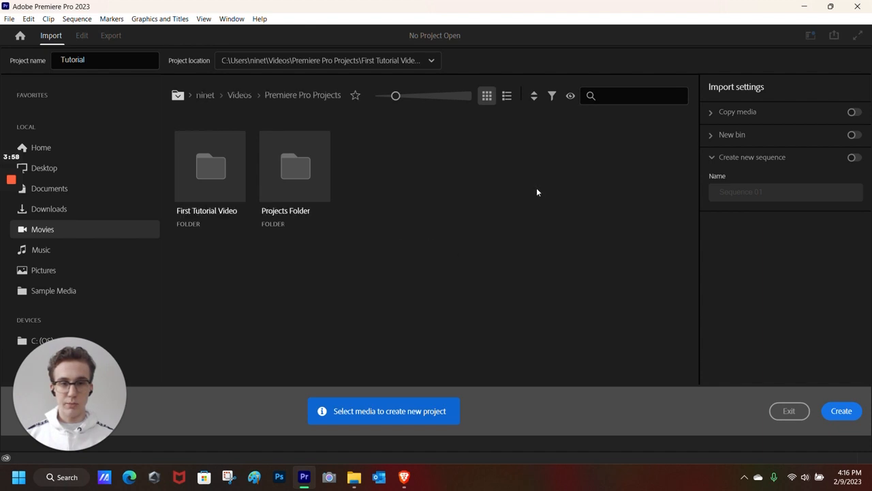
double_click(217, 181)
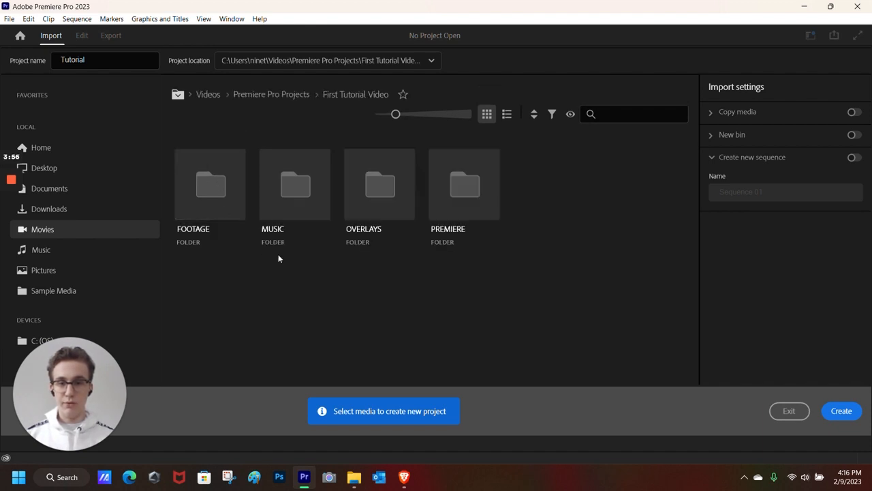
left_click(229, 204)
left_click(181, 182)
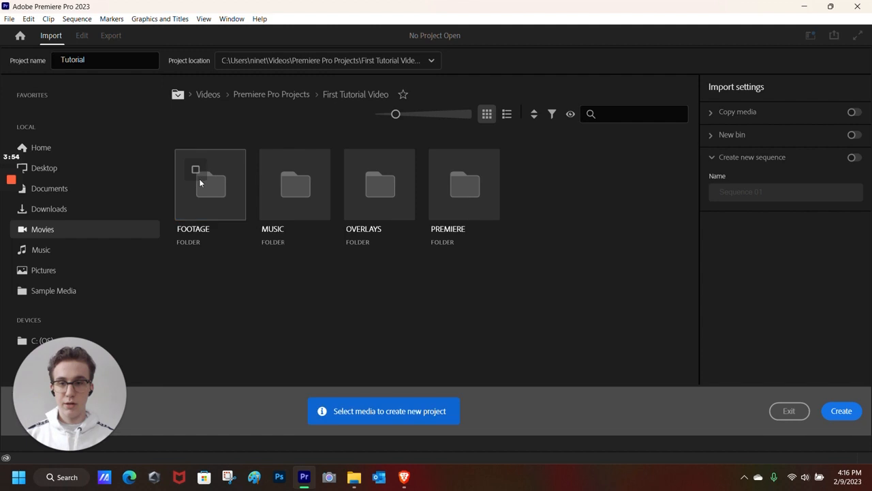
double_click(208, 193)
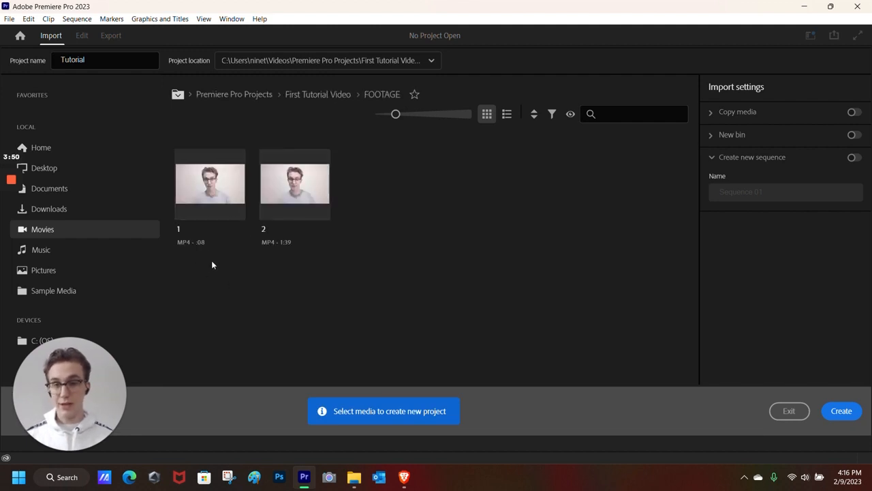
left_click(195, 171)
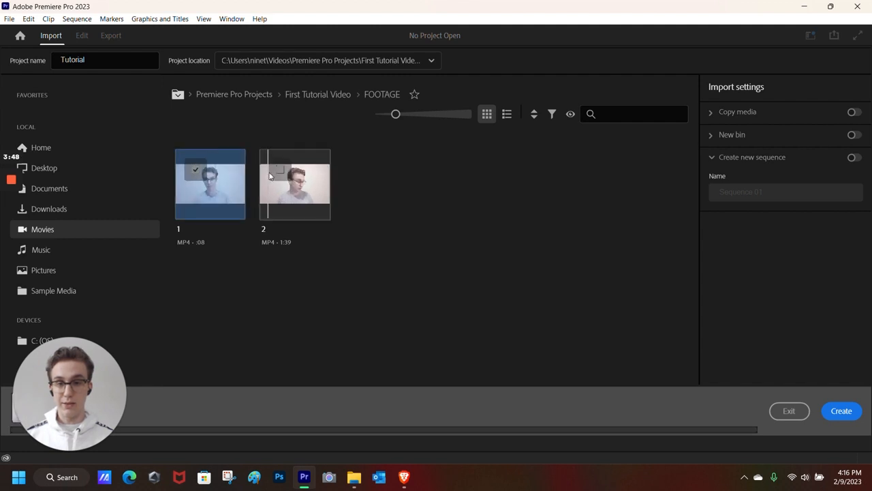
left_click(279, 170)
left_click(842, 411)
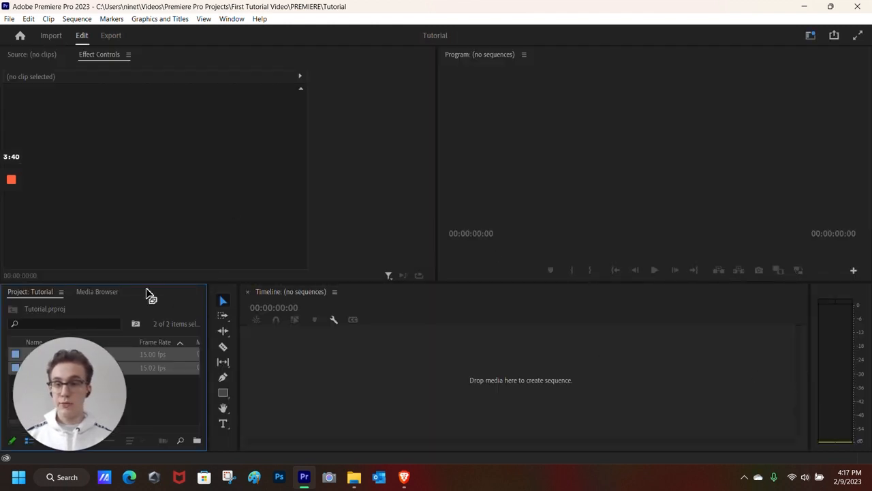
- Create a new bin in the Project panel named 01 FOOTAGE
left_click_drag(83, 379, 667, 417)
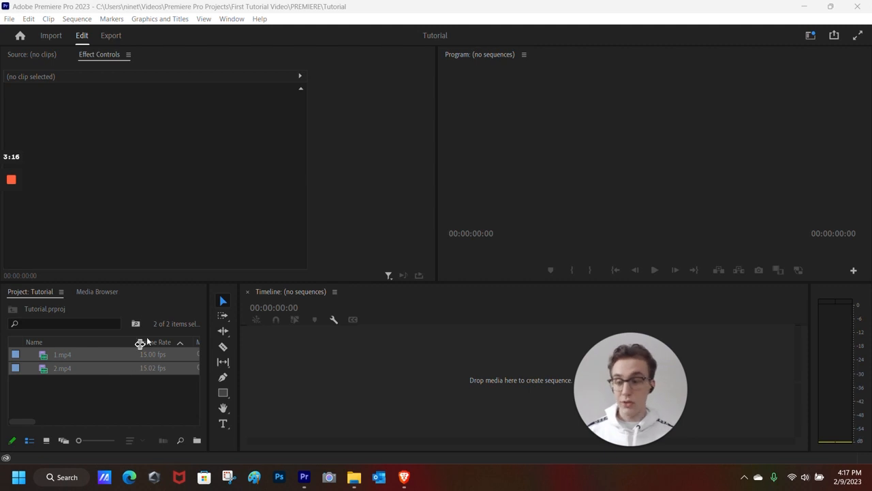
left_click(197, 441)
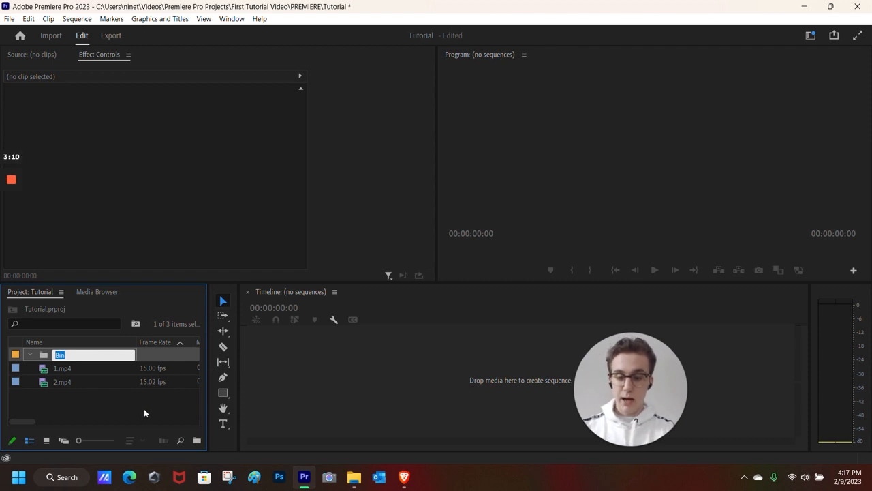
type("01 F")
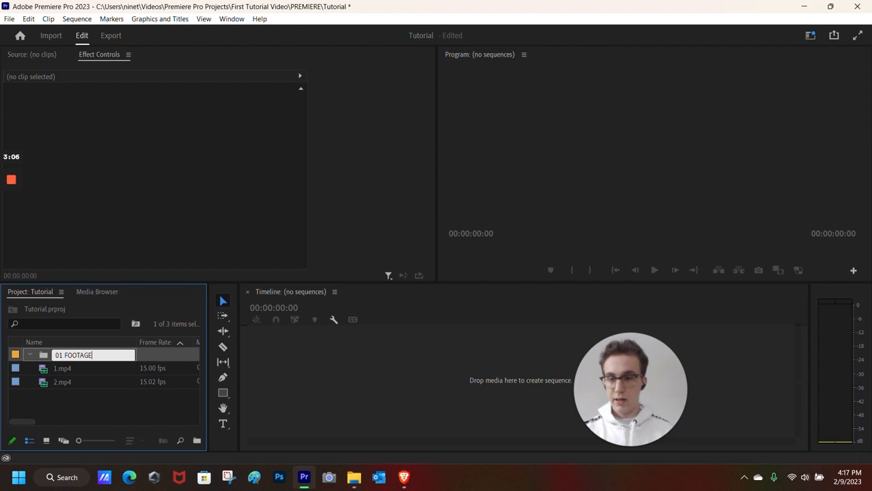
type("OOTAGE")
left_click(116, 421)
- Move 1.mp4 and 2.mp4 into the 01 FOOTAGE bin and collapse it
left_click_drag(76, 370, 47, 354)
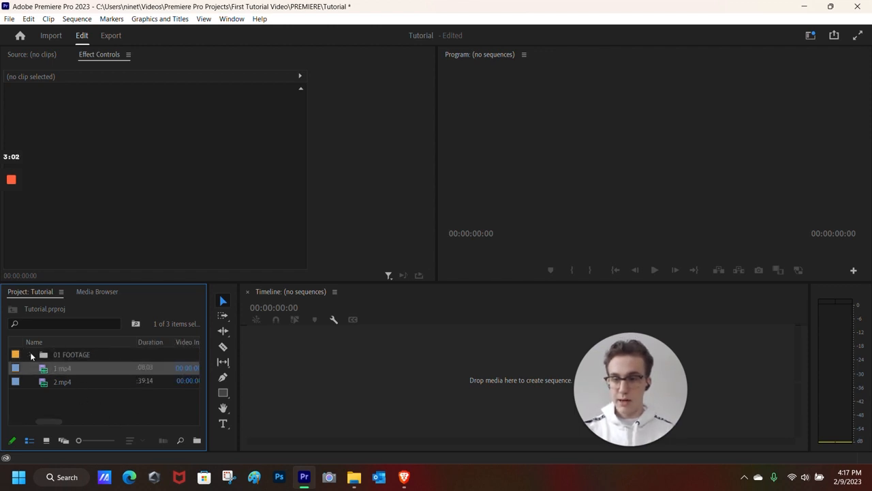
left_click(76, 393)
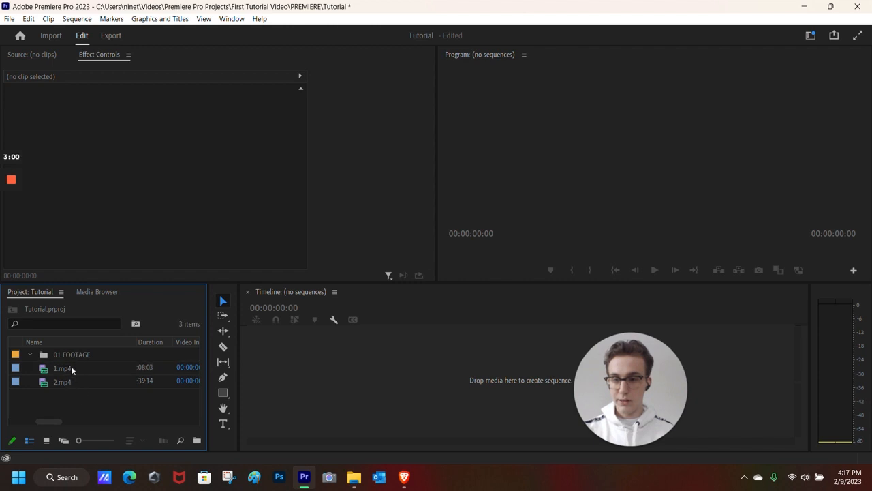
left_click_drag(53, 368, 67, 395)
left_click_drag(72, 349, 104, 352)
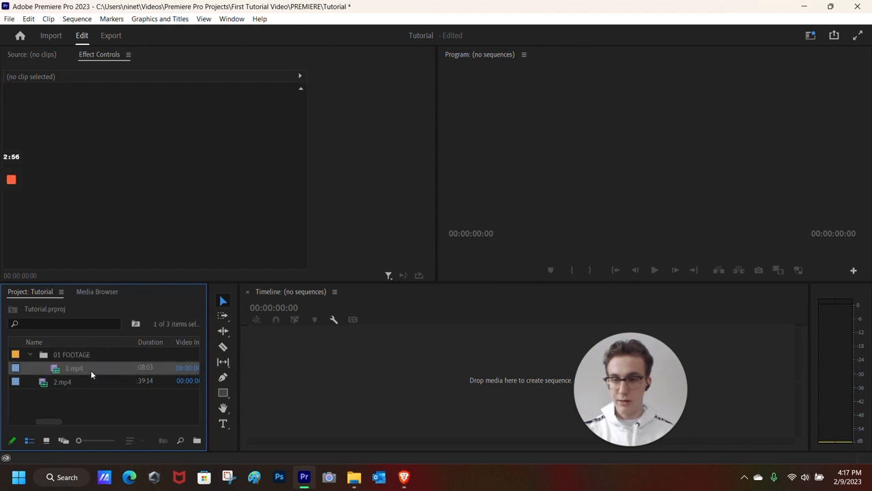
left_click_drag(81, 382, 97, 354)
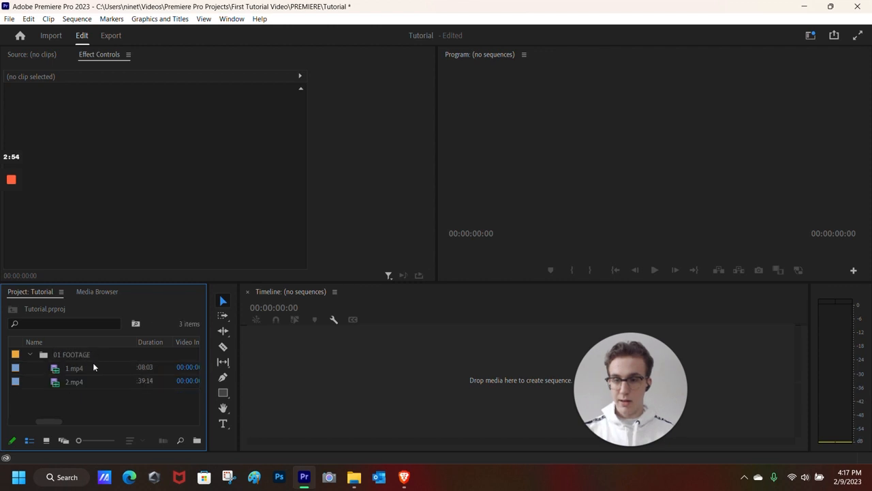
left_click(30, 355)
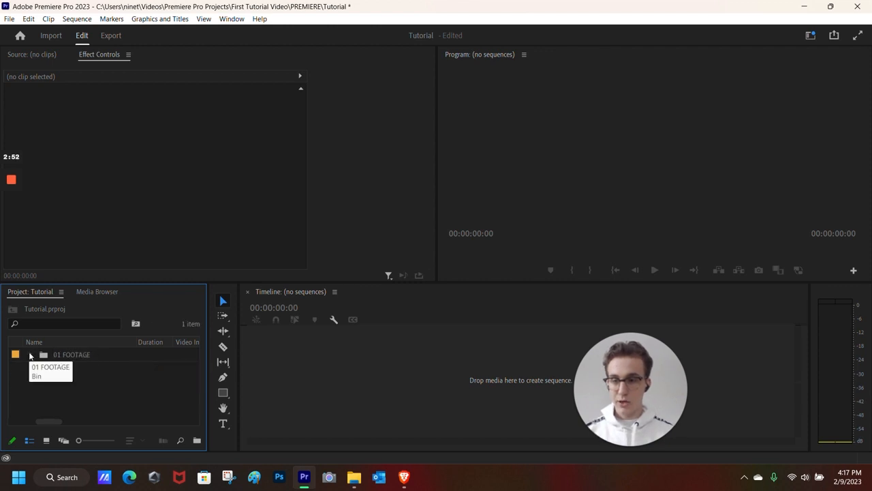
left_click(31, 359)
left_click(33, 359)
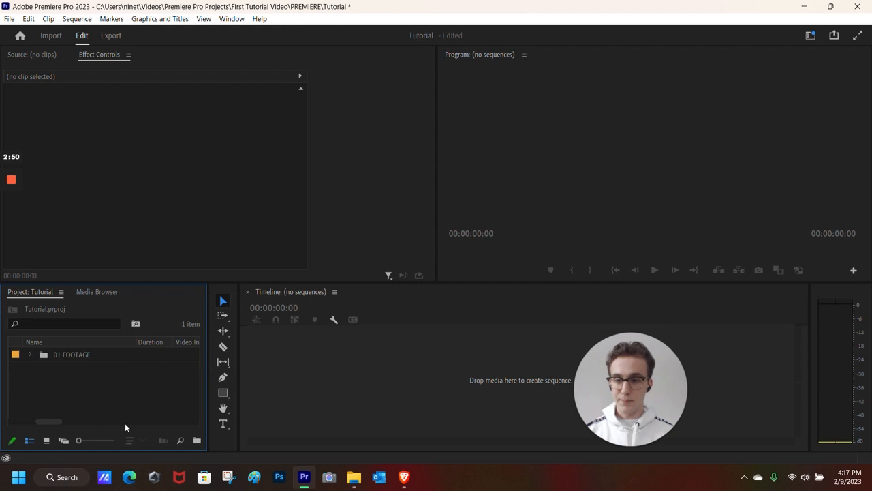
- Add new bins for 01 MUSIC, 01 OVERLAYS and 01 SEQUENCES
left_click(197, 441)
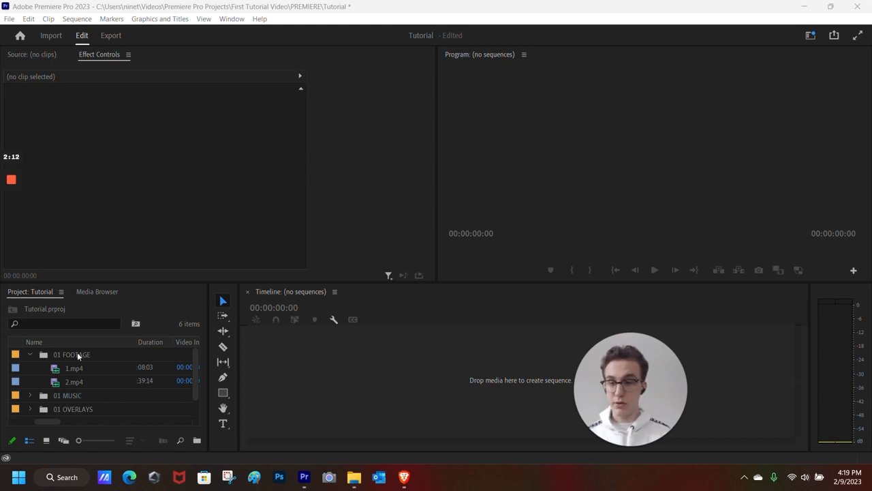
left_click(110, 354)
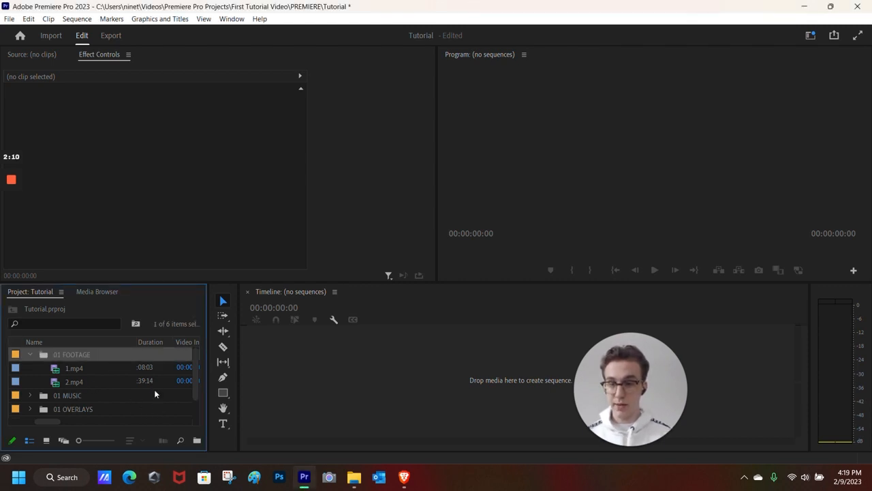
left_click(197, 441)
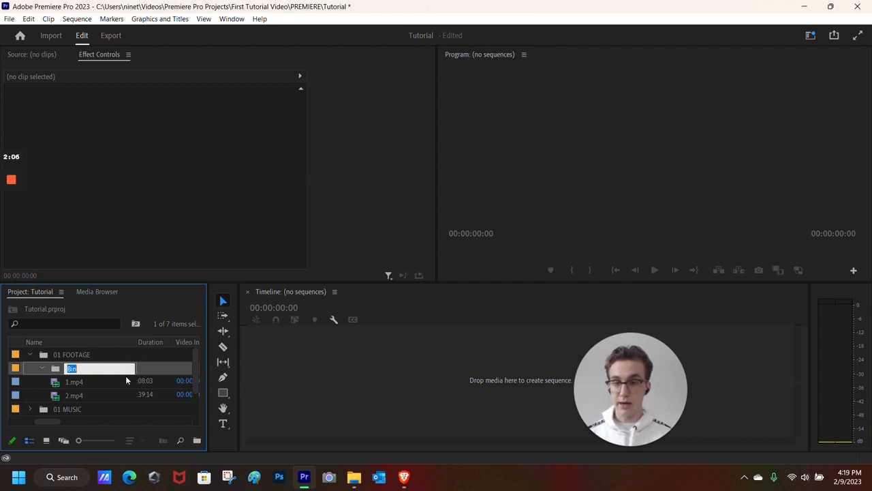
left_click(33, 399)
- Clear the stray empty Bin, collapse 01 FOOTAGE, and open the 01 MUSIC bin
right_click(130, 366)
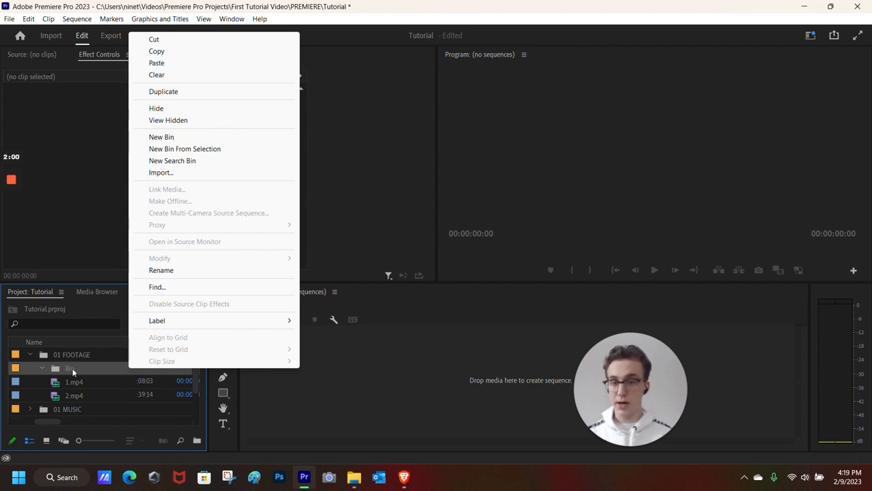
left_click(194, 40)
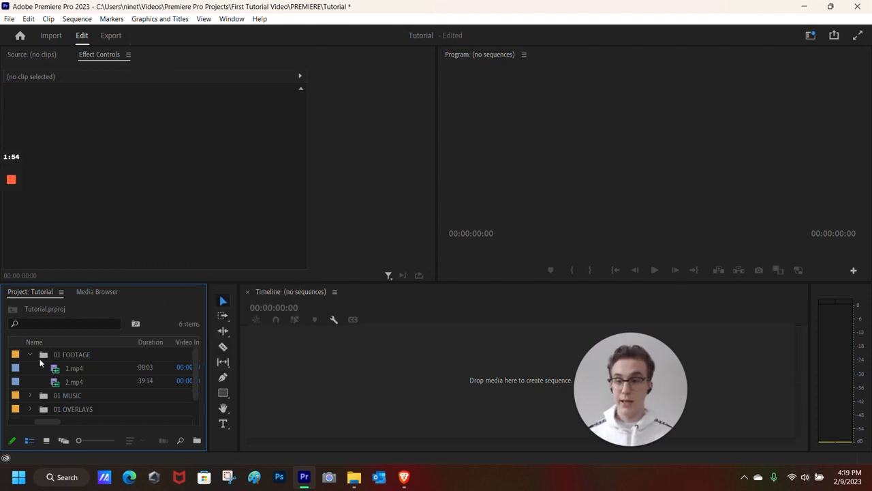
left_click(30, 351)
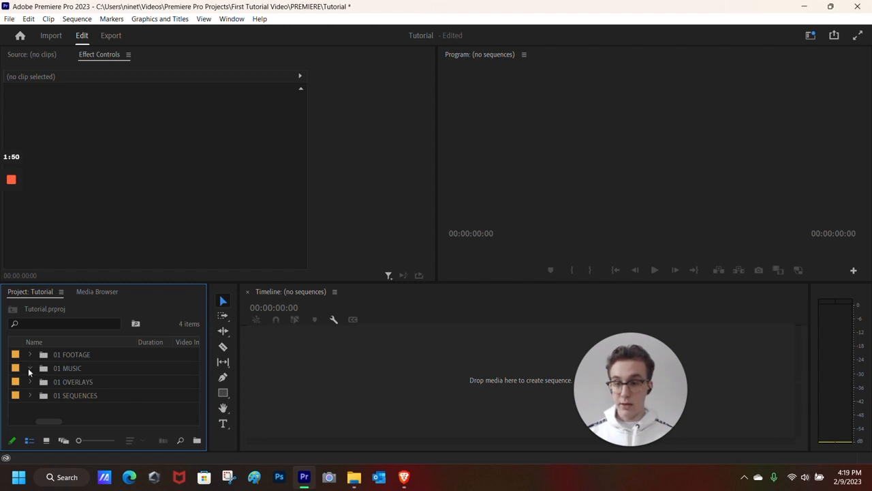
double_click(101, 368)
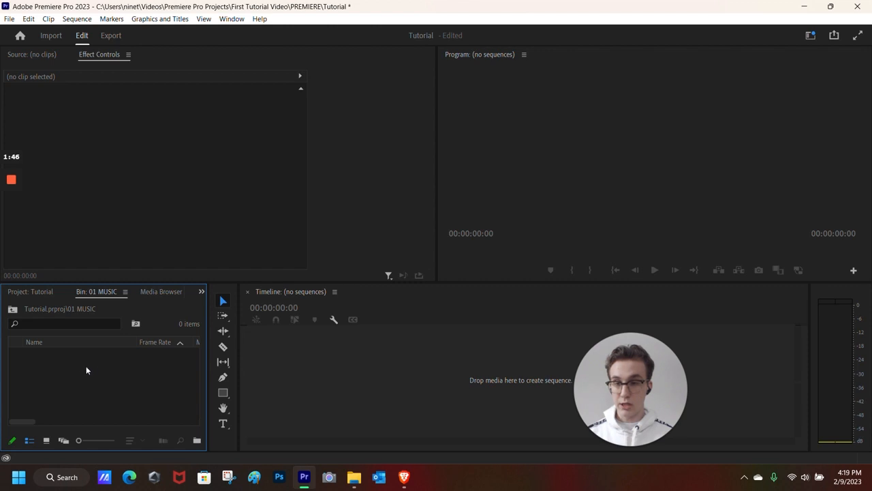
- Import Faithful-Mission.mp3 from First Tutorial Video > MUSIC into the 01 MUSIC bin
double_click(84, 368)
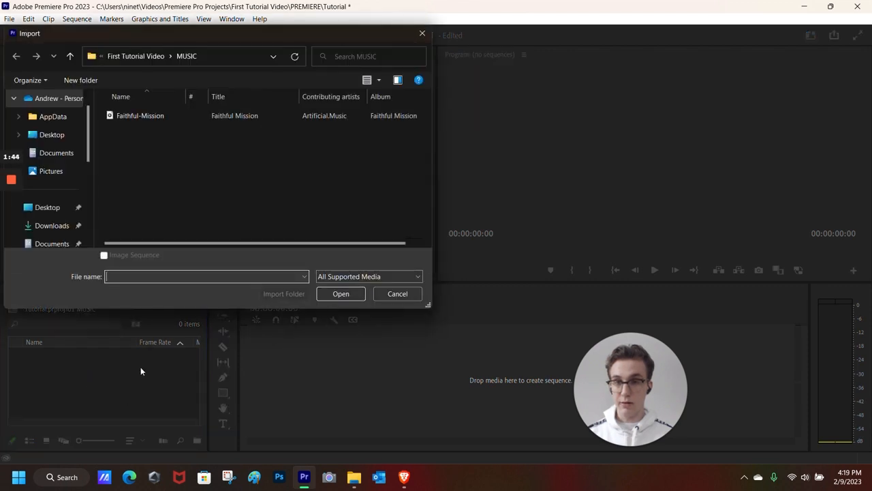
scroll(65, 148, "down", 1)
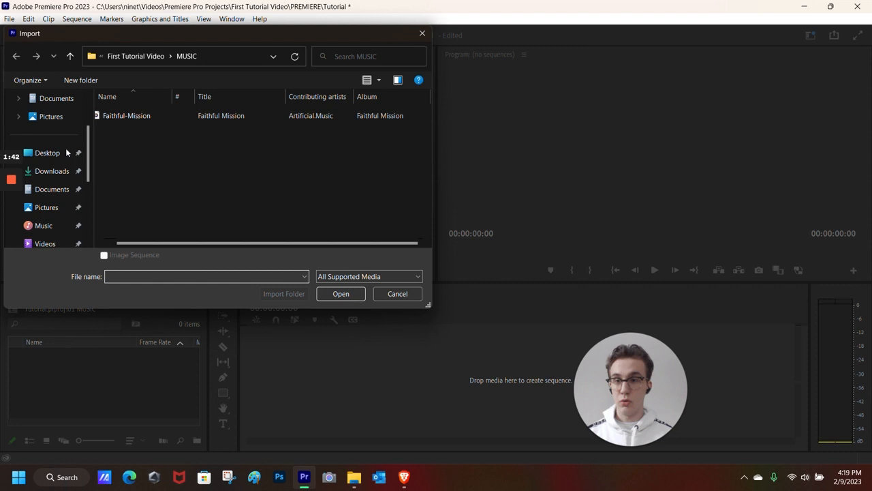
scroll(60, 217, "down", 1)
left_click(56, 225)
left_click(132, 126)
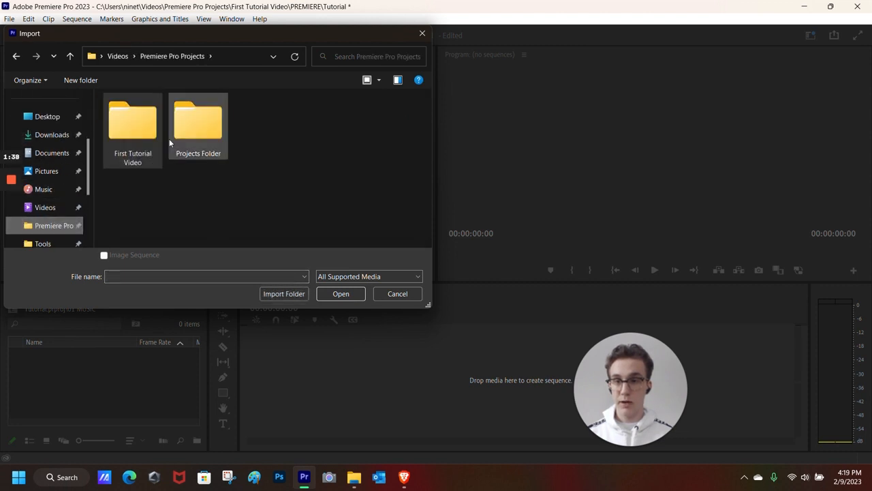
double_click(132, 130)
double_click(179, 124)
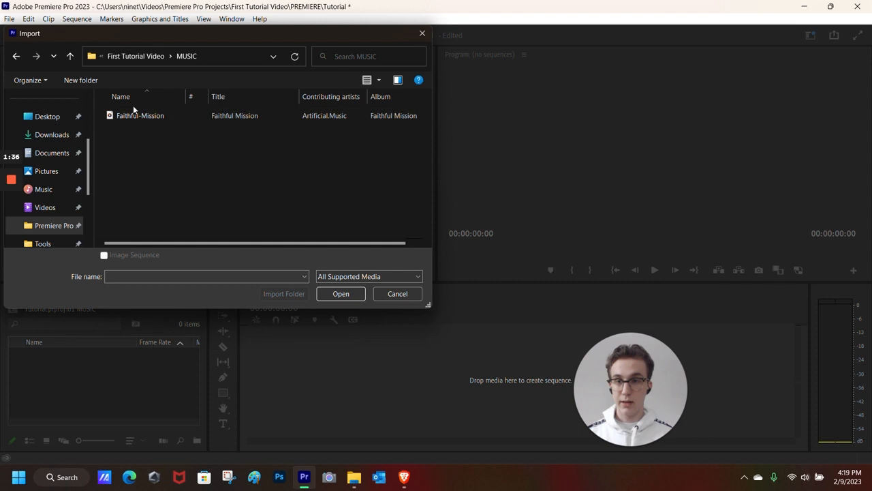
double_click(132, 116)
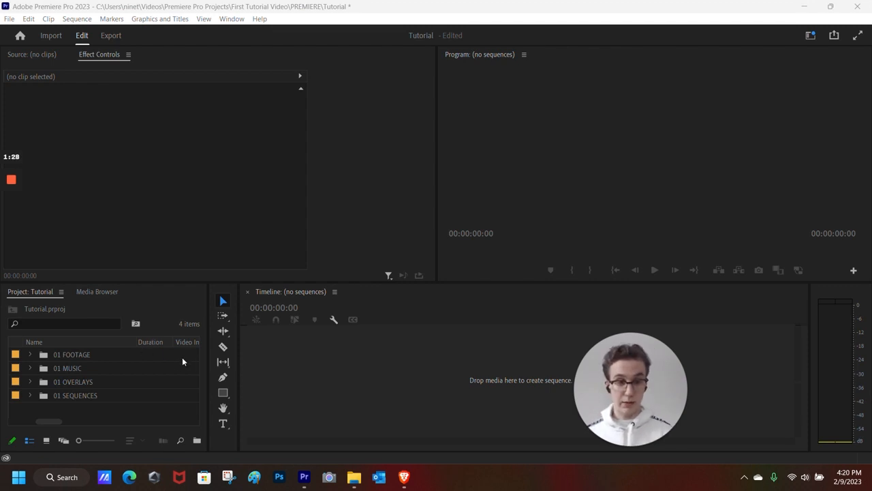
- Give the 01 FOOTAGE bin a Teal label
right_click(16, 353)
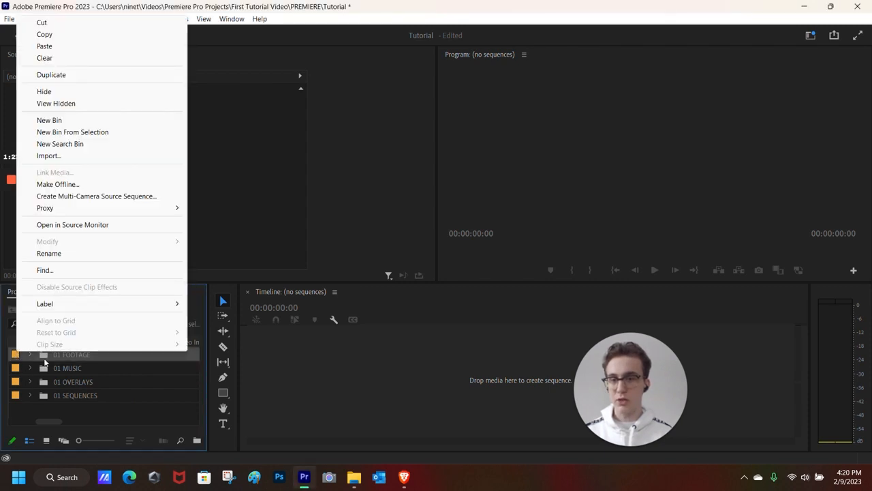
left_click(12, 365)
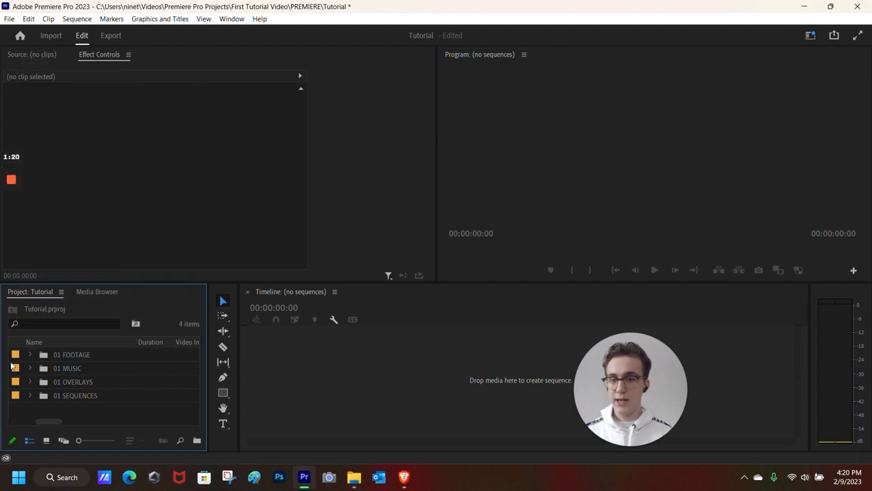
left_click(15, 396)
left_click(15, 356)
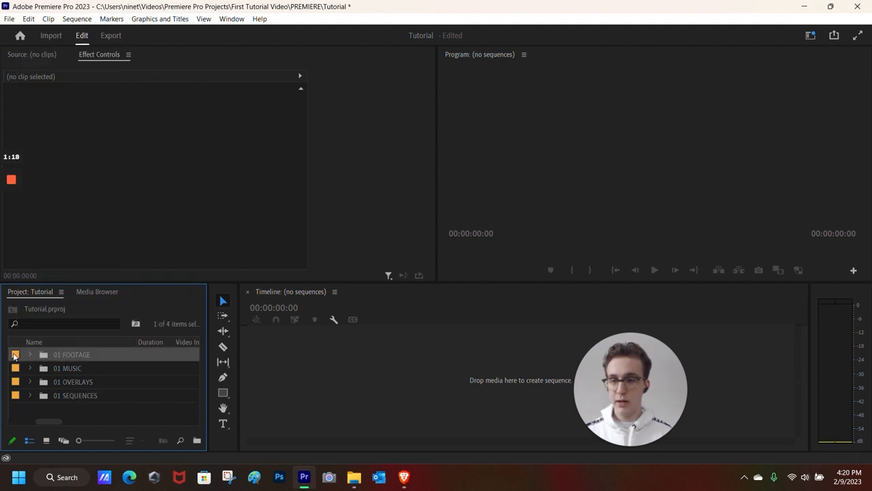
right_click(15, 356)
mouse_move(53, 305)
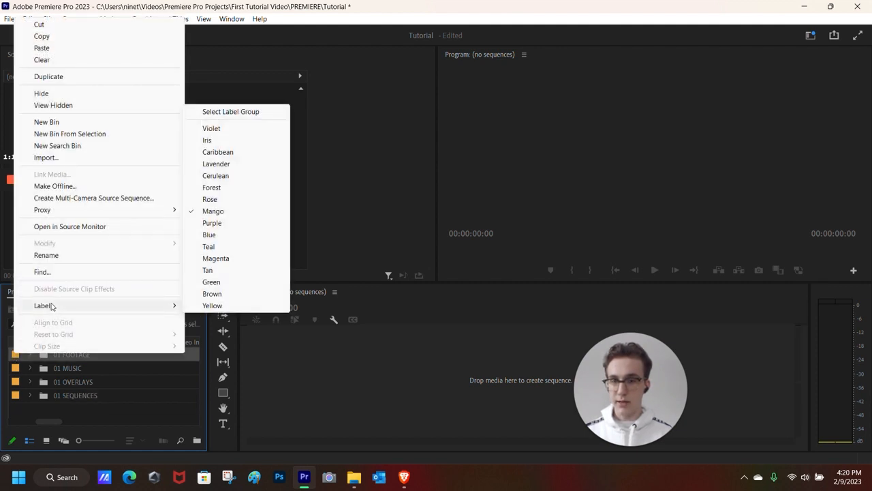
left_click(221, 249)
- Label 01 MUSIC Brown and 01 OVERLAYS Violet
right_click(21, 359)
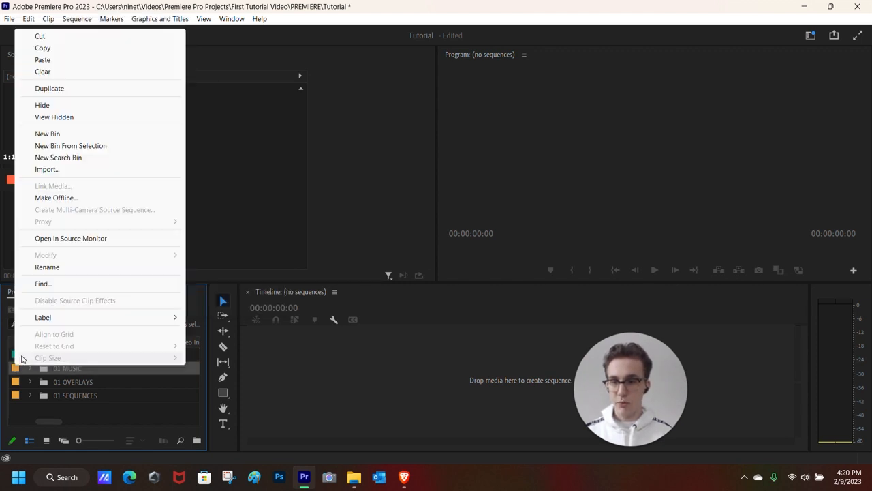
mouse_move(47, 318)
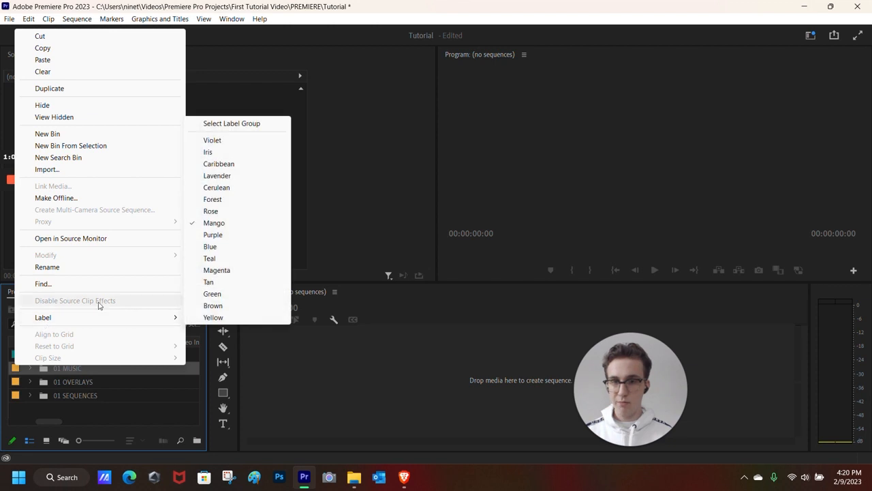
left_click(227, 307)
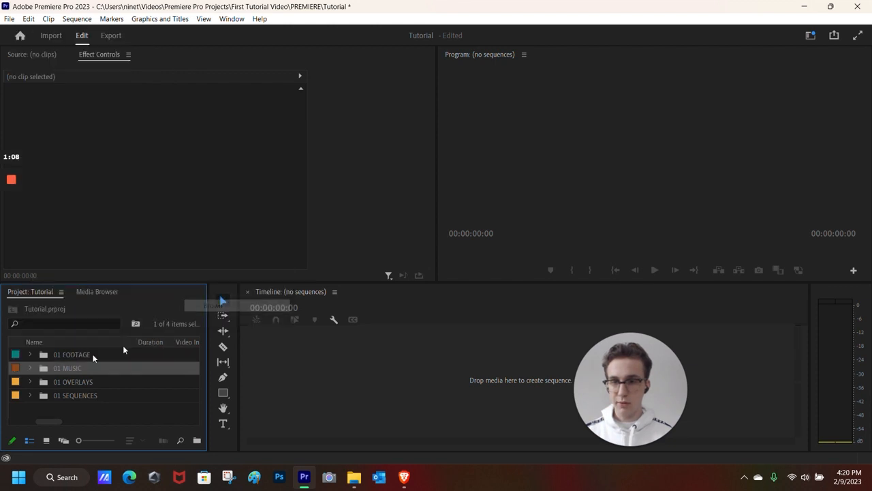
right_click(15, 383)
mouse_move(71, 334)
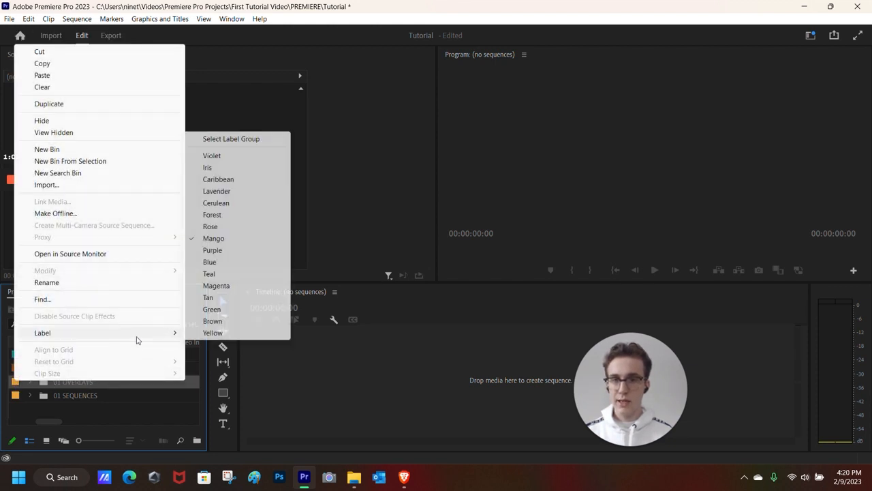
left_click(229, 157)
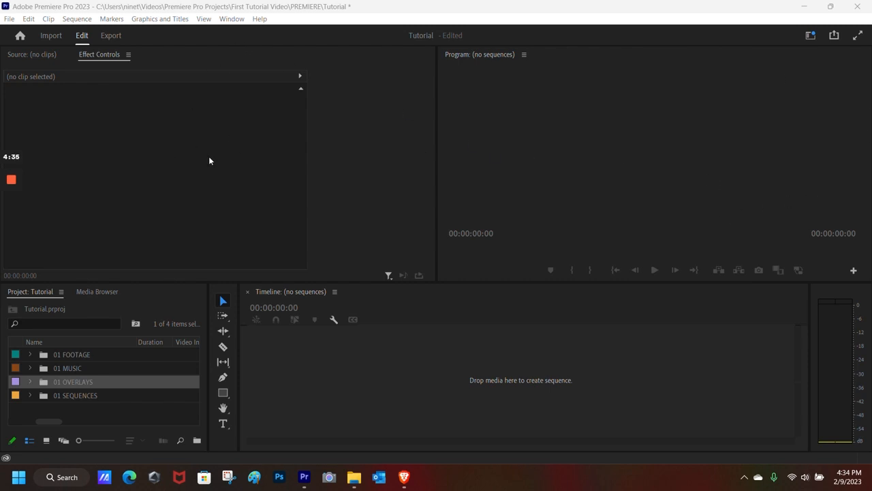
- Show the Source monitor in the top-left panel after a brief look at Effect Controls
left_click(26, 59)
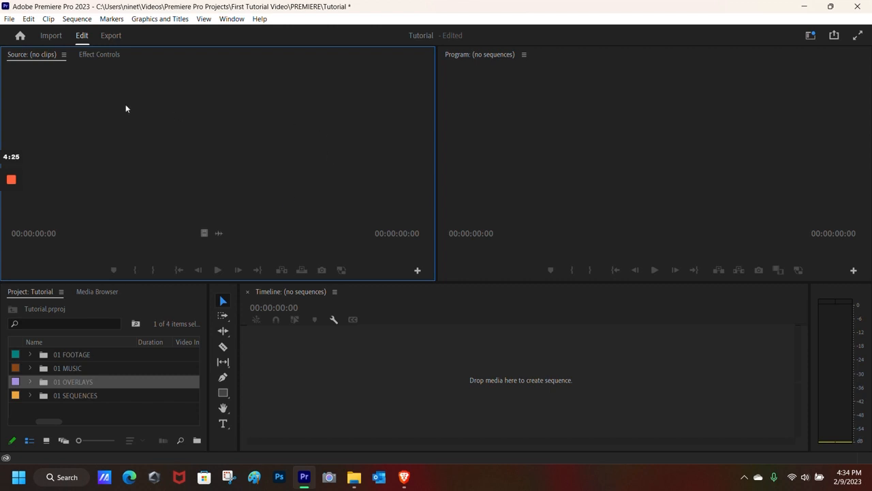
left_click(100, 57)
left_click(38, 54)
- Expand 01 FOOTAGE to list 1.mp4 and 2.mp4, keeping 01 MUSIC collapsed
left_click(29, 368)
left_click(30, 368)
left_click(30, 355)
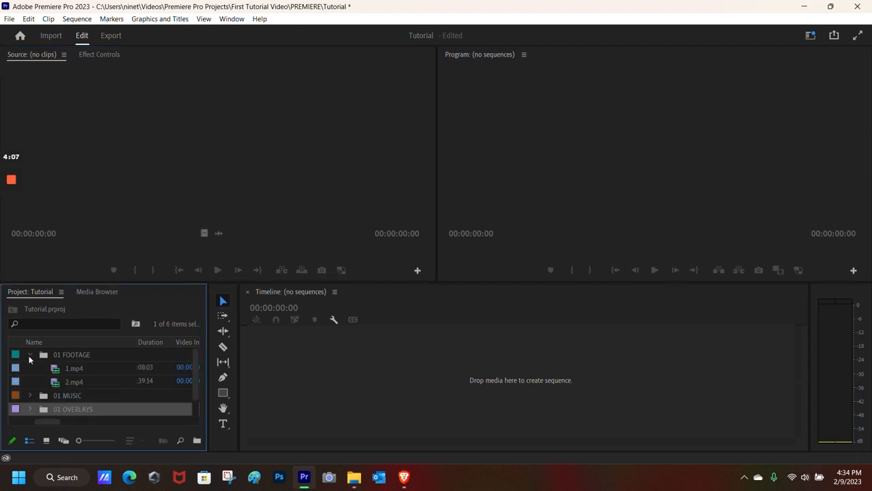
left_click(29, 355)
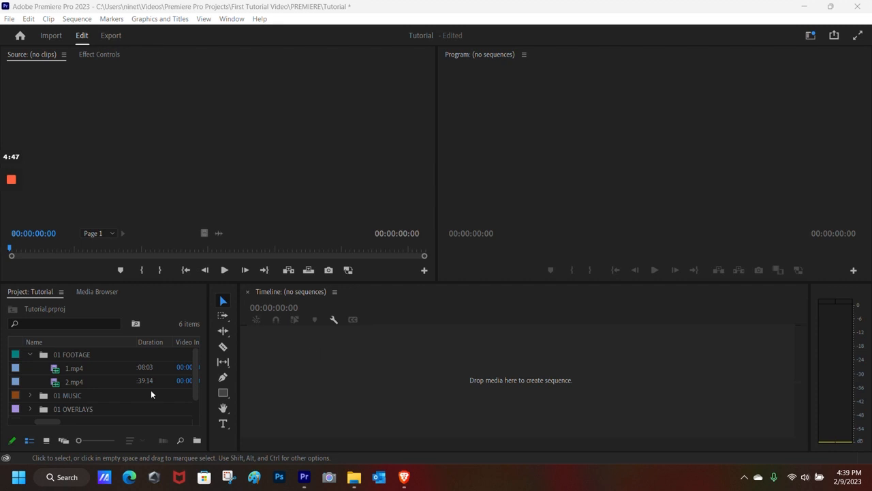
scroll(129, 401, "down", 1)
scroll(106, 404, "up", 1)
- Create a new sequence from the 1.mp4 clip and scrub through its first second
right_click(84, 368)
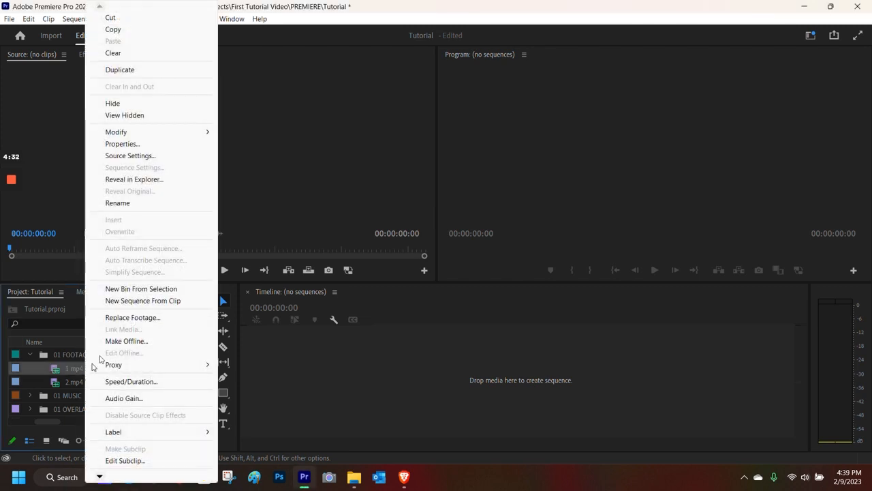
left_click(137, 303)
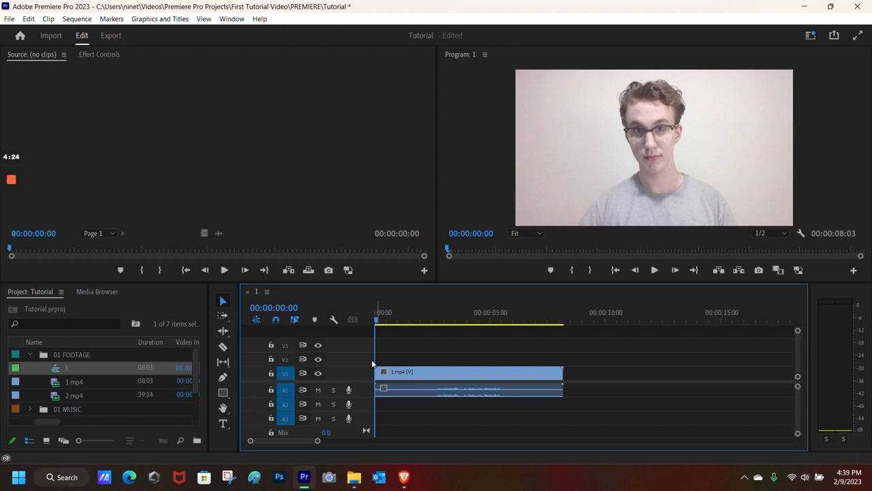
left_click_drag(377, 322, 412, 320)
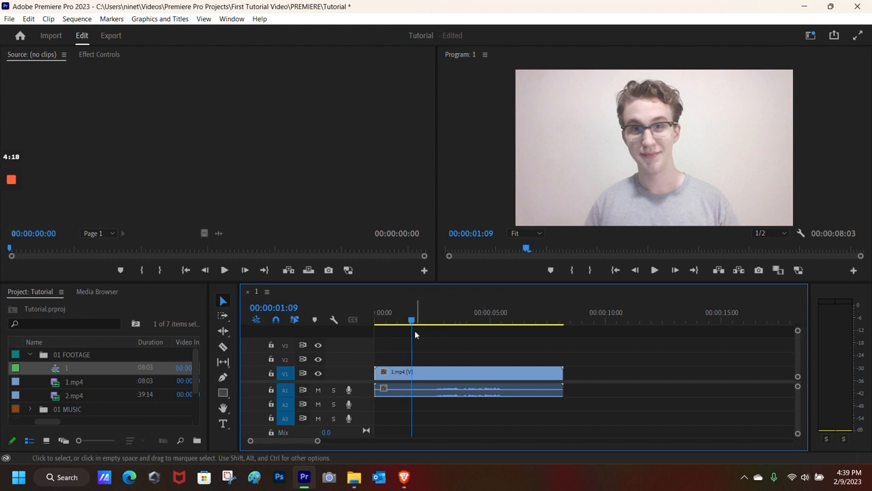
left_click_drag(413, 320, 392, 353)
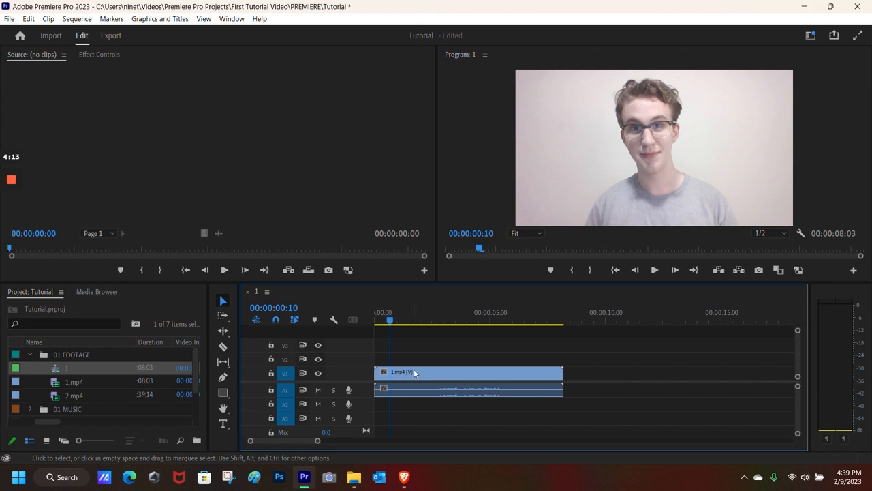
- Return to the sequence start and play it back to preview the footage
key("Home")
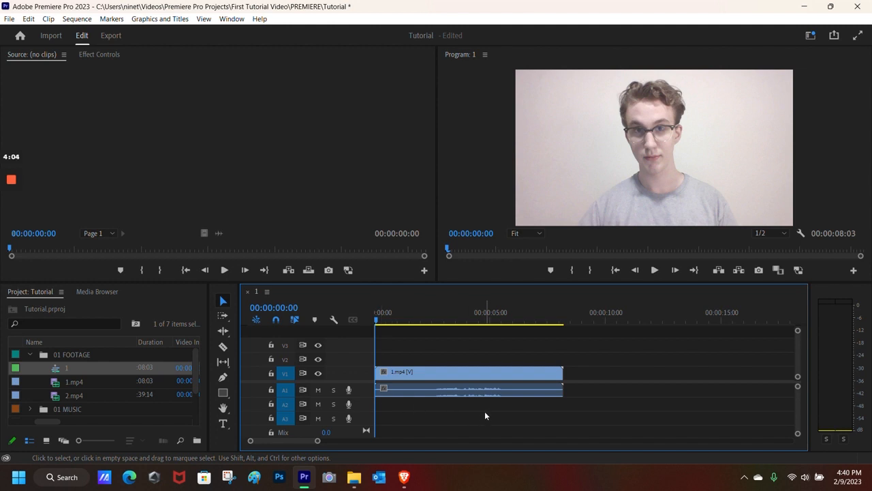
left_click(655, 270)
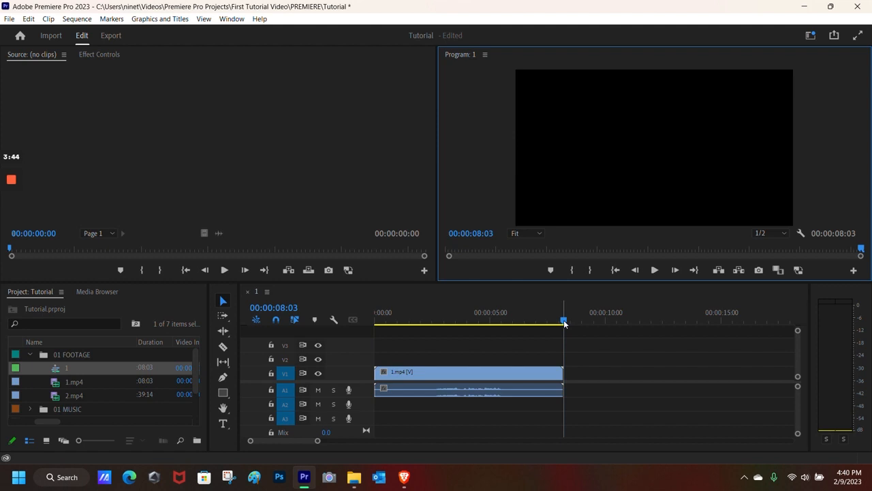
left_click_drag(565, 319, 422, 317)
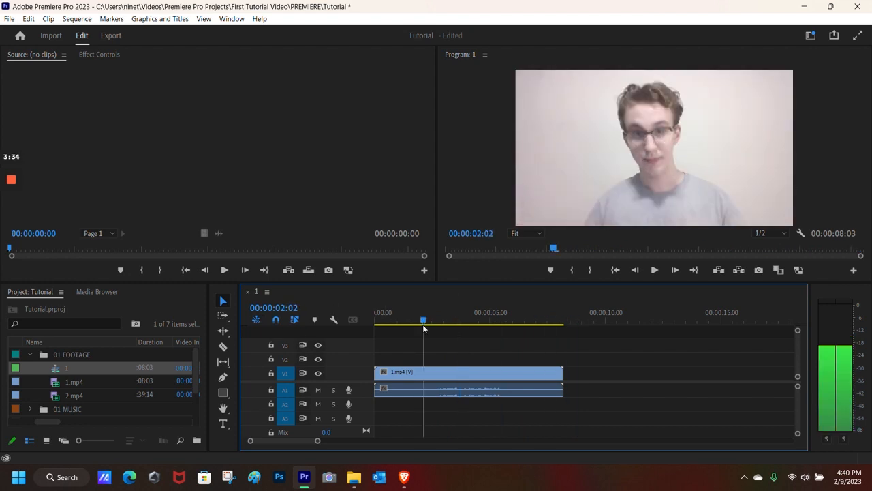
left_click(10, 225)
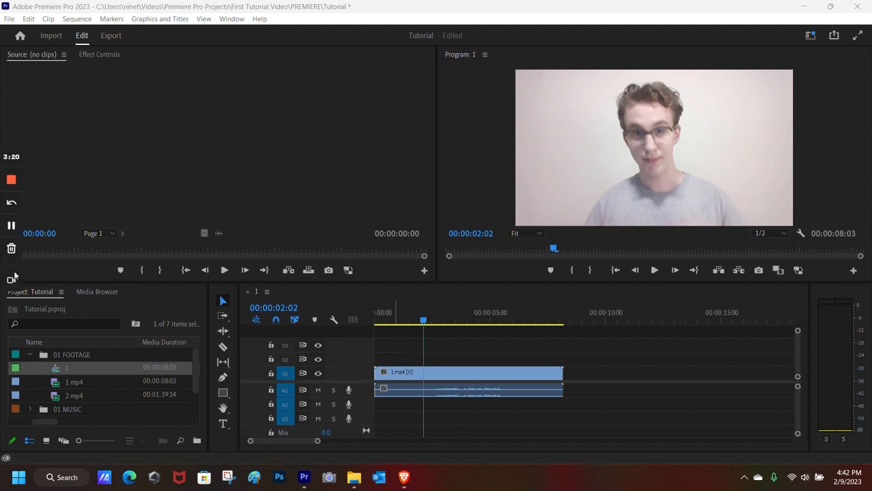
- Rename sequence '1' to '01 SEQUENCE'
left_click(66, 369)
type("01 SEQUENCE")
key("Return")
- Move 01 SEQUENCE into the 01 SEQUENCES bin and expand the bin
left_click_drag(89, 368, 113, 409)
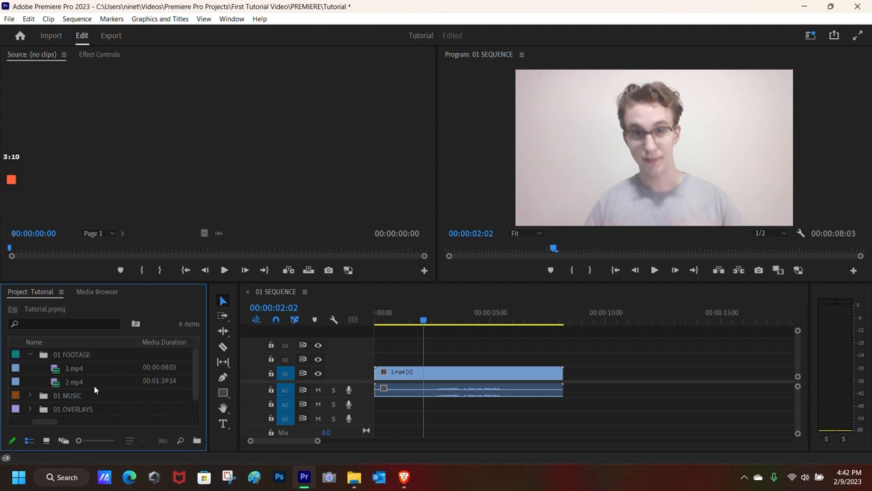
scroll(42, 410, "down", 1)
left_click(29, 409)
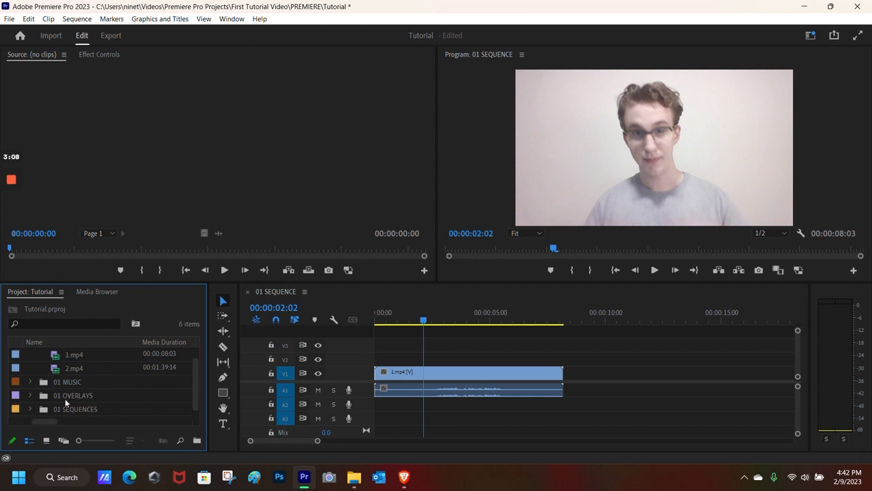
scroll(61, 408, "down", 1)
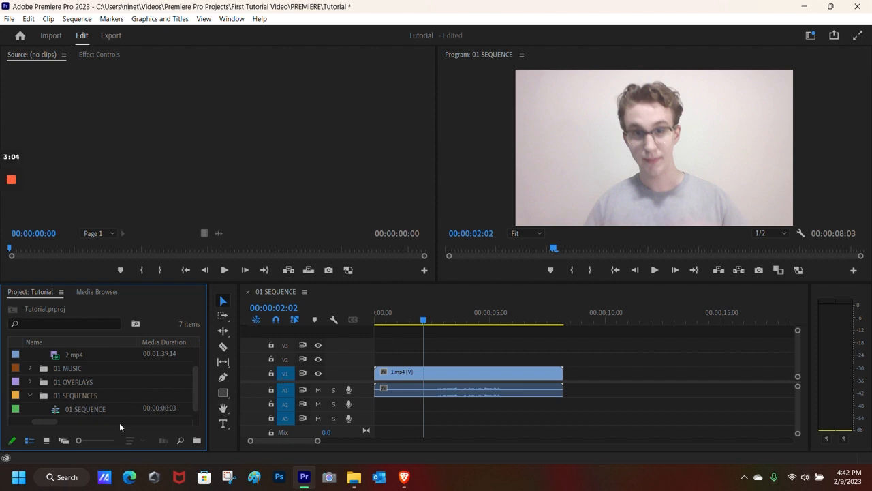
right_click(116, 408)
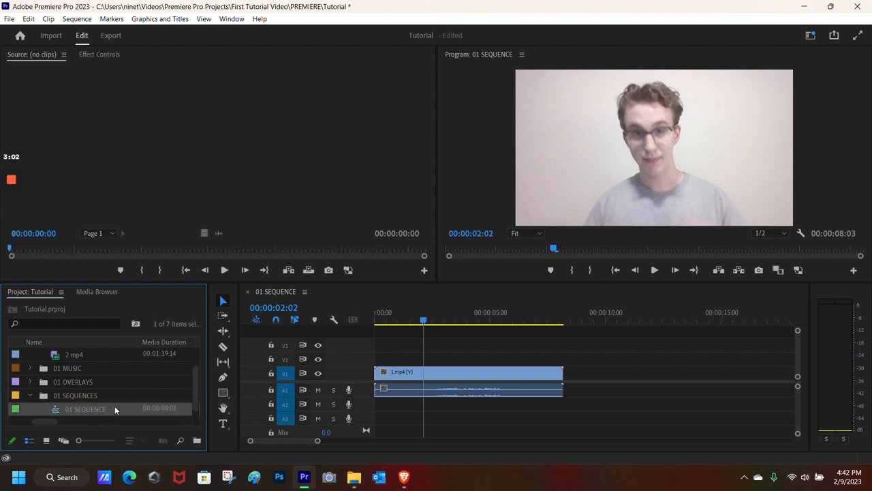
left_click(68, 390)
scroll(68, 390, "up", 2)
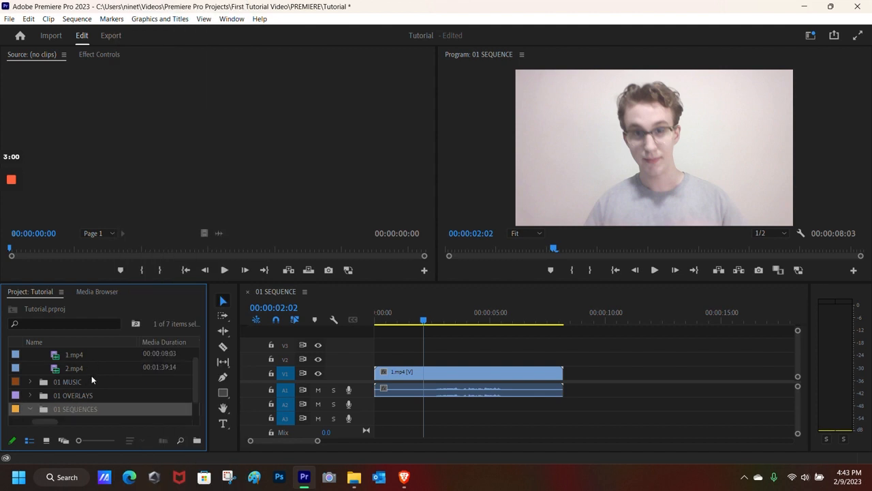
scroll(75, 388, "down", 2)
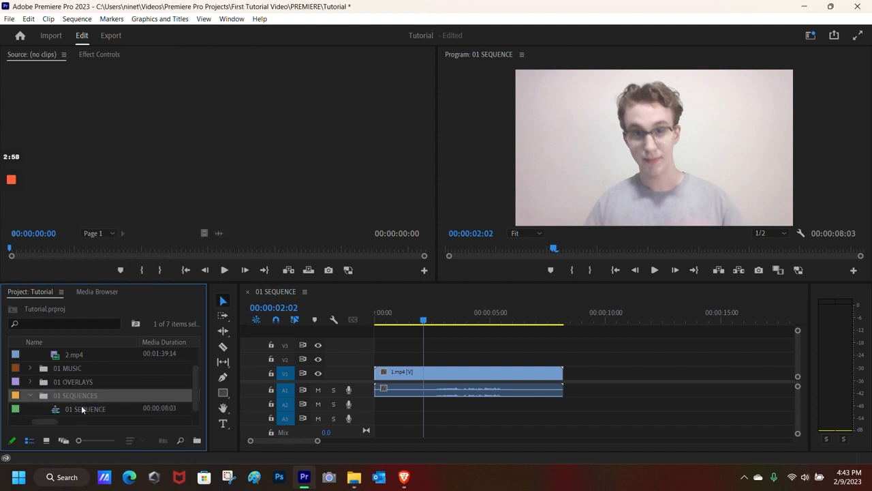
right_click(82, 408)
- Set the 01 SEQUENCE timebase to 23.976 frames/second in Sequence Settings
left_click(81, 410)
right_click(81, 411)
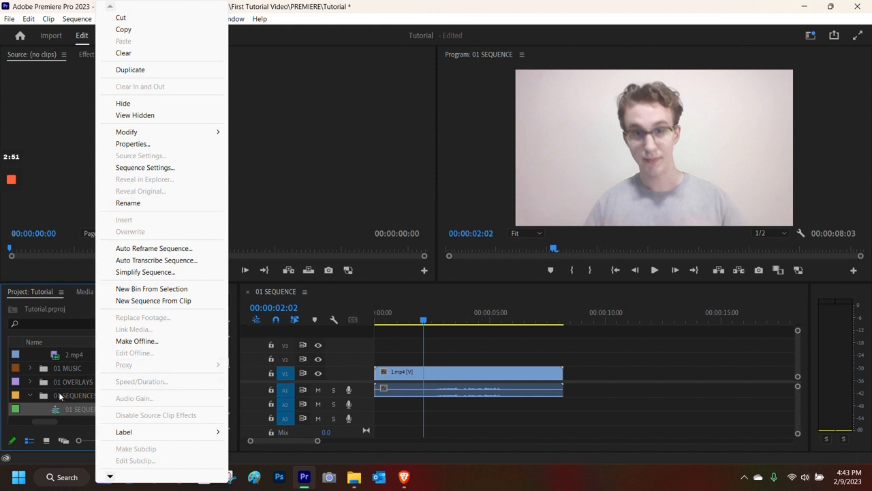
left_click(146, 167)
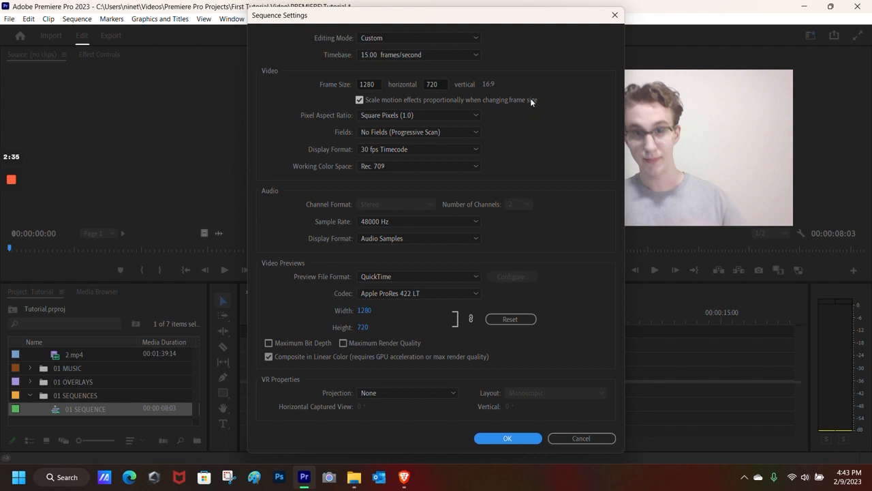
left_click(458, 57)
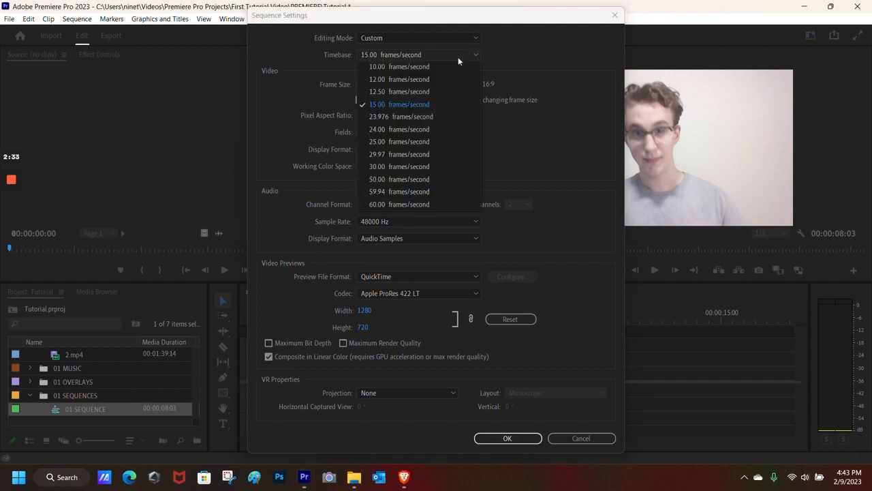
left_click(418, 118)
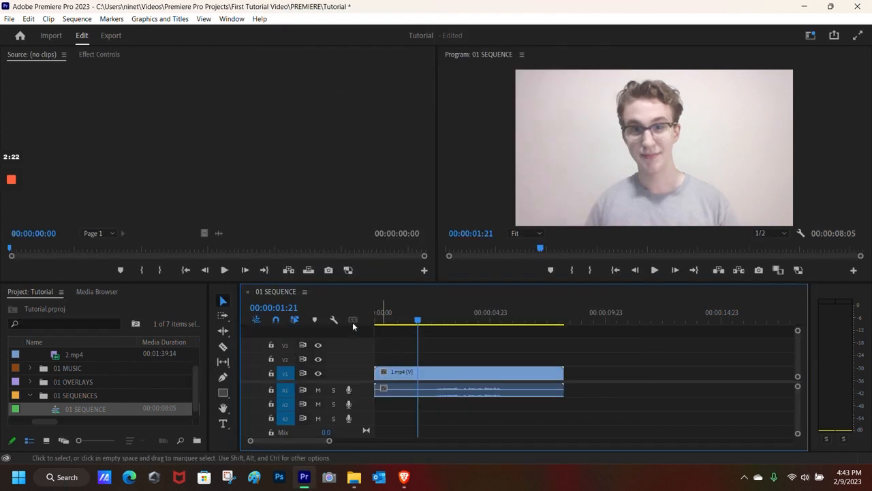
- Frame-step the playhead to 00:00:02:12, where the hands reach the hair
scroll(129, 393, "up", 2)
scroll(102, 382, "down", 2)
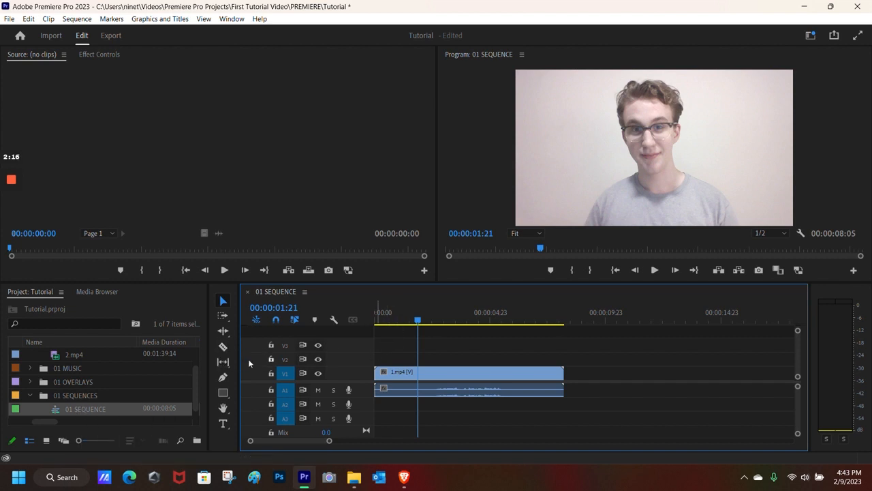
mouse_move(418, 321)
left_mouse_down()
mouse_move(516, 325)
mouse_move(432, 325)
left_mouse_up()
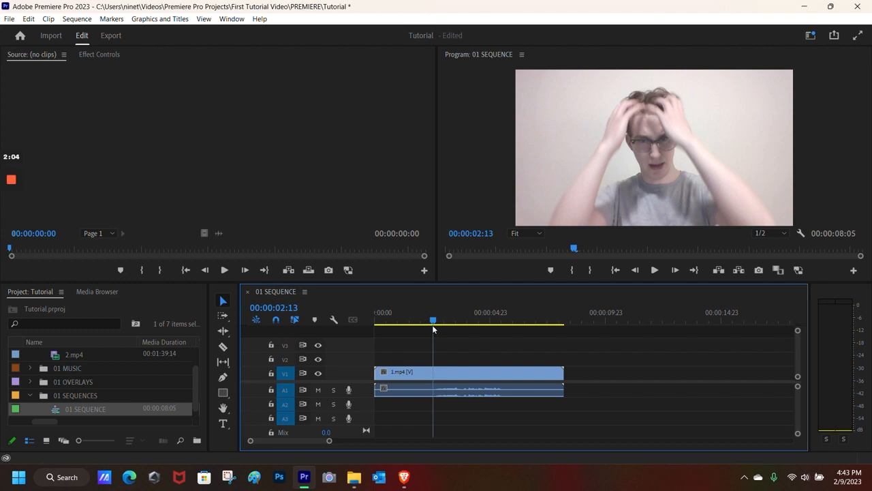
left_click(636, 270)
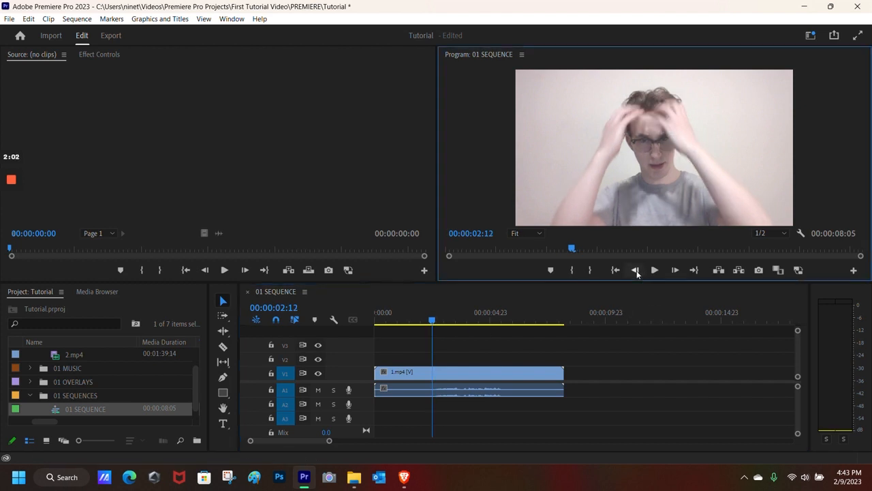
left_click(674, 273)
left_click(673, 273)
left_click(674, 273)
left_click(673, 272)
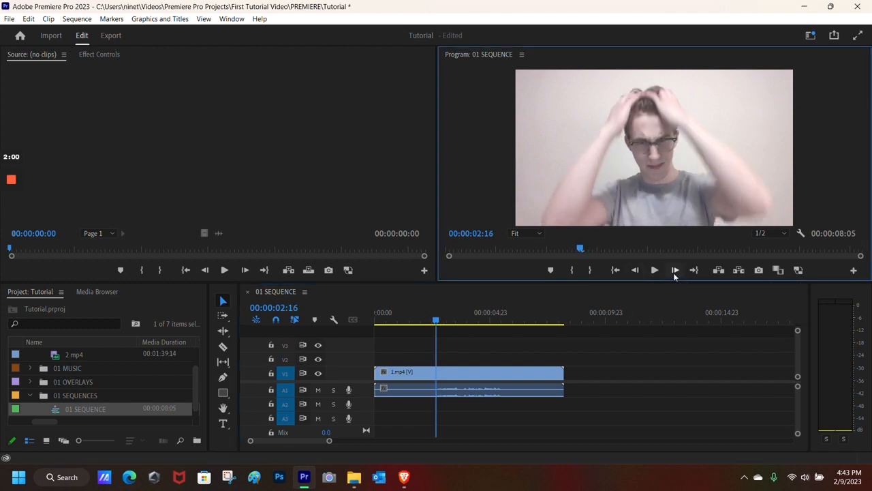
left_click(636, 270)
left_click(636, 270)
left_click(636, 270)
left_click(636, 270)
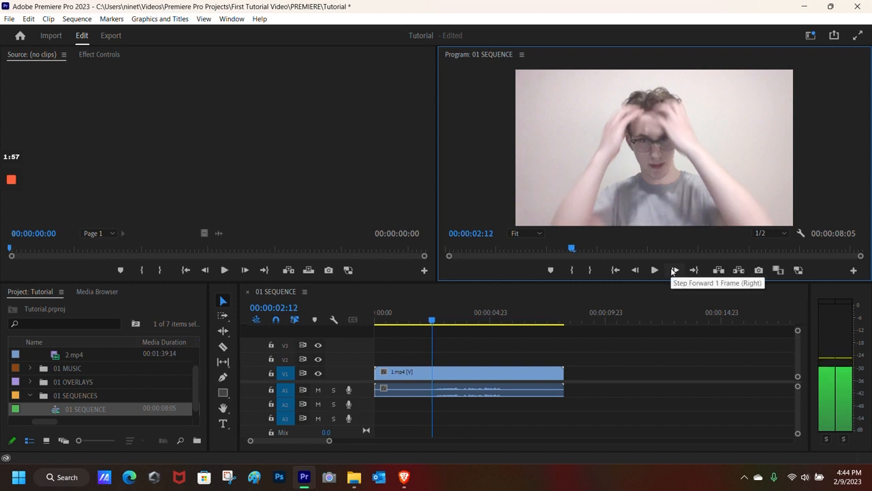
- Split 1.mp4 at the playhead and delete the opening piece
left_click(225, 346)
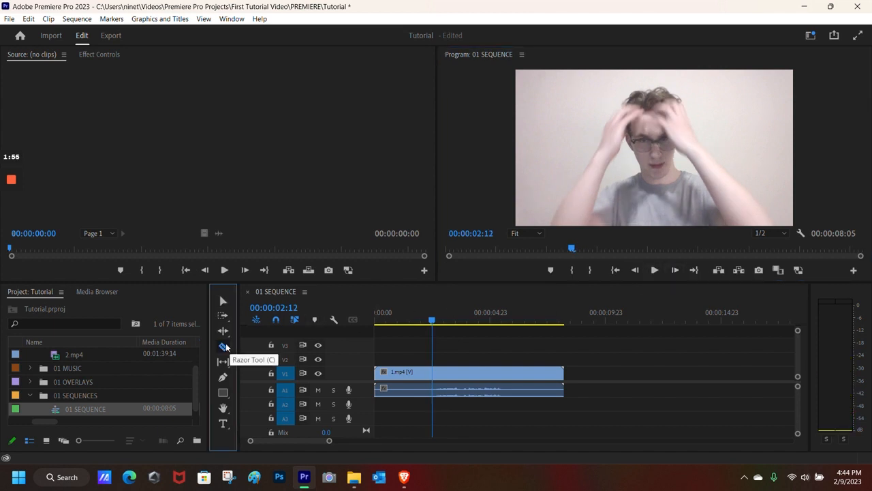
left_click(432, 371)
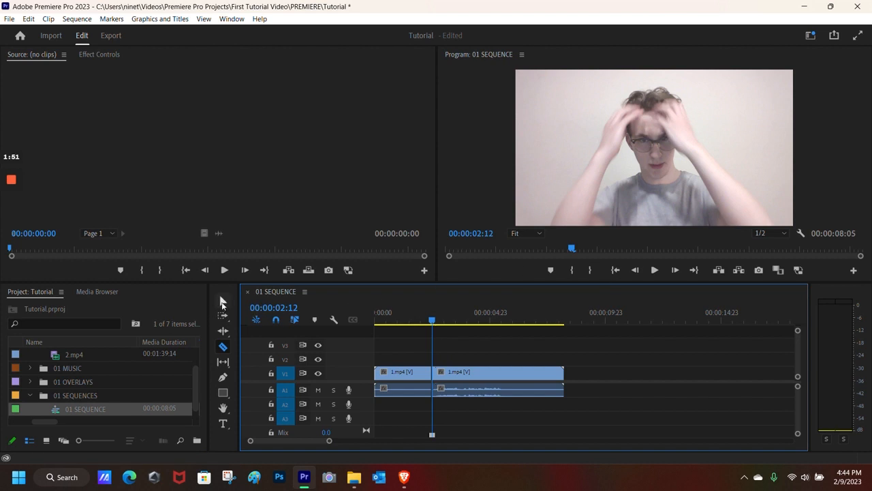
left_click(221, 302)
left_click(474, 315)
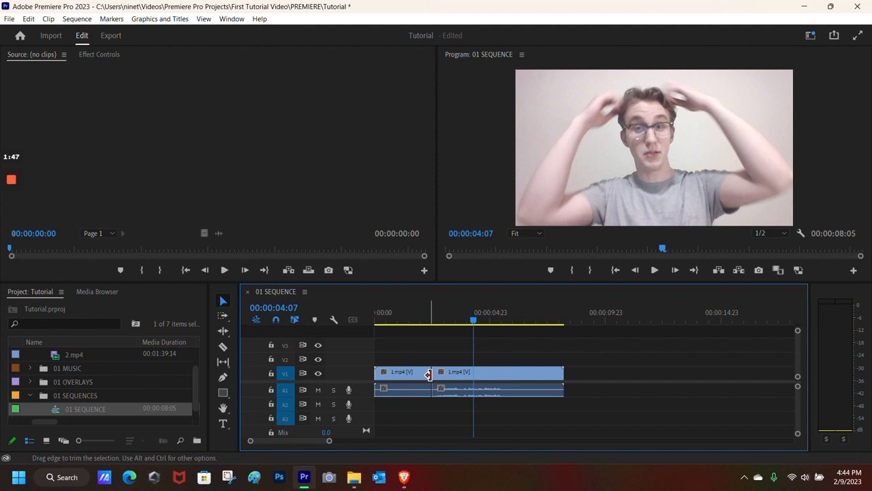
left_click(414, 374)
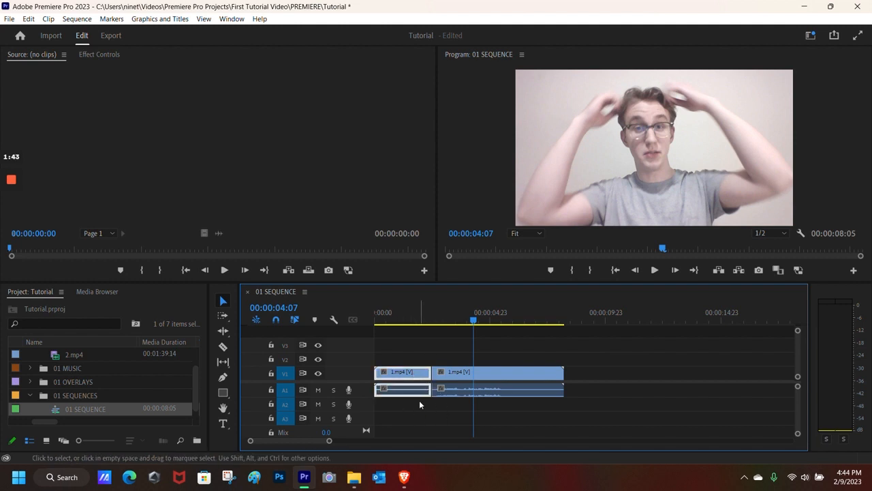
key("Delete")
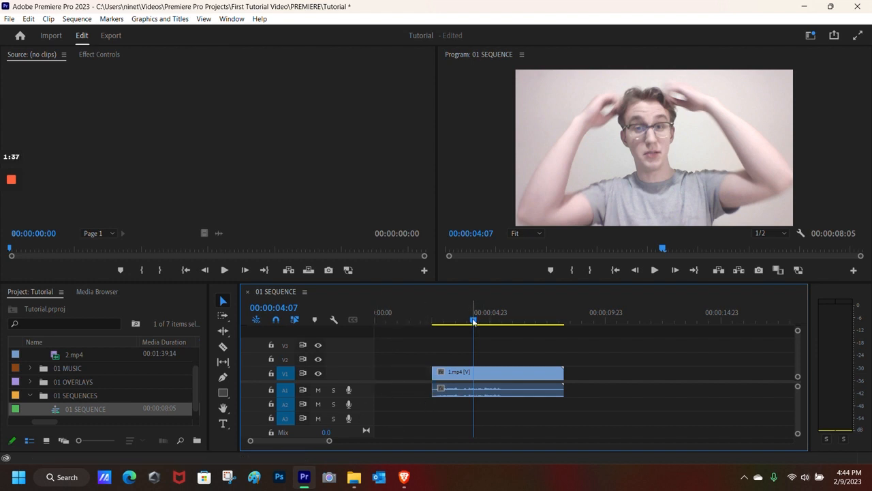
- Play back the edit and slide the remaining clip to the sequence start
key("space")
left_click(409, 319)
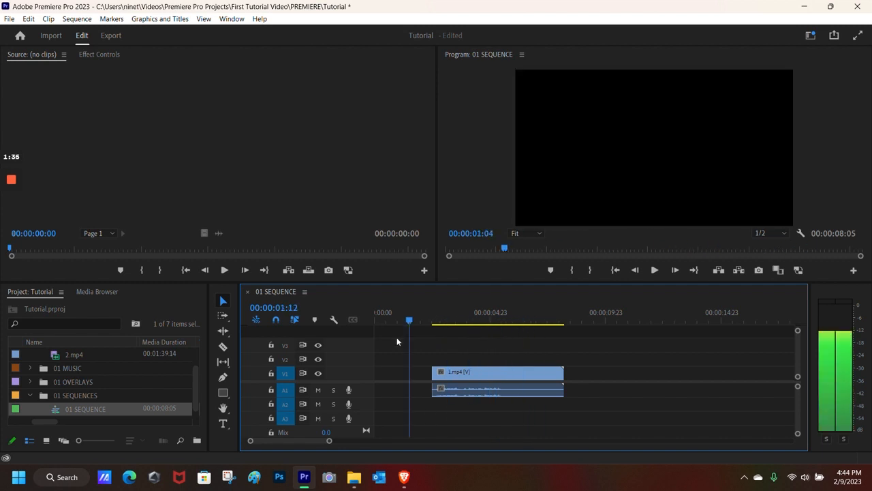
left_click(655, 271)
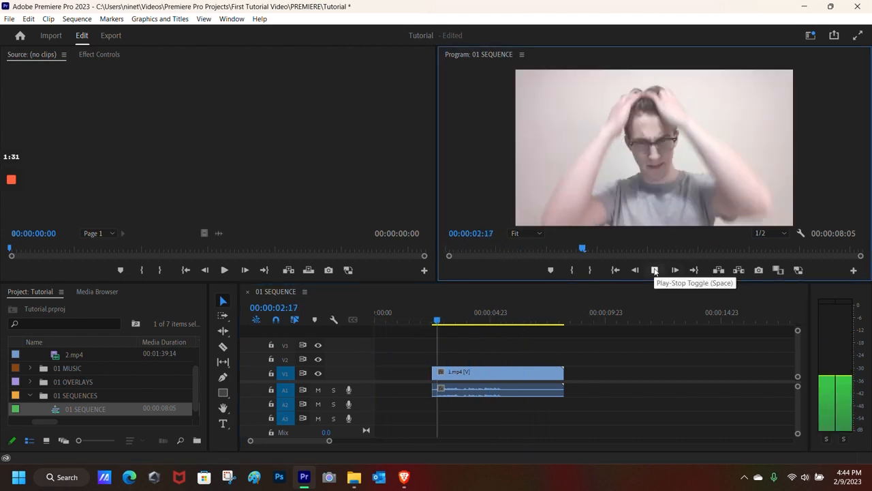
left_click(655, 271)
left_click_drag(552, 377, 485, 382)
left_click_drag(453, 319, 350, 321)
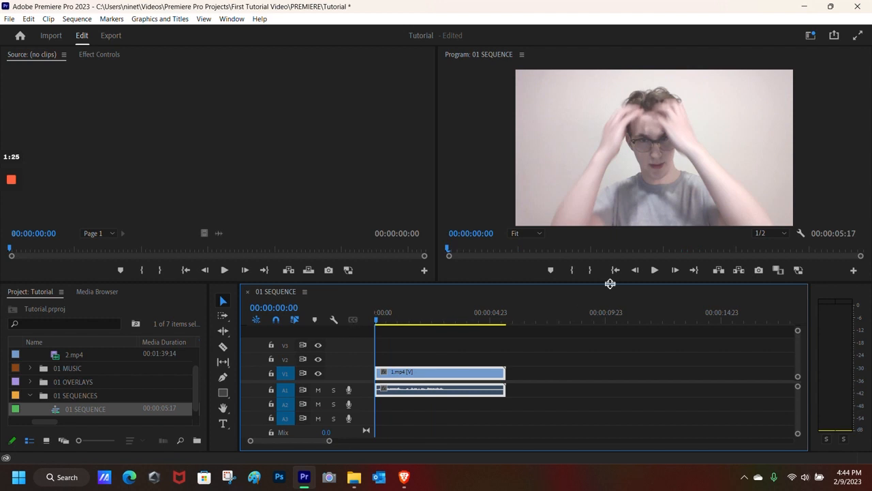
- Play the trimmed sequence and scrub to find the next cut near 00:00:03:02
left_click(654, 272)
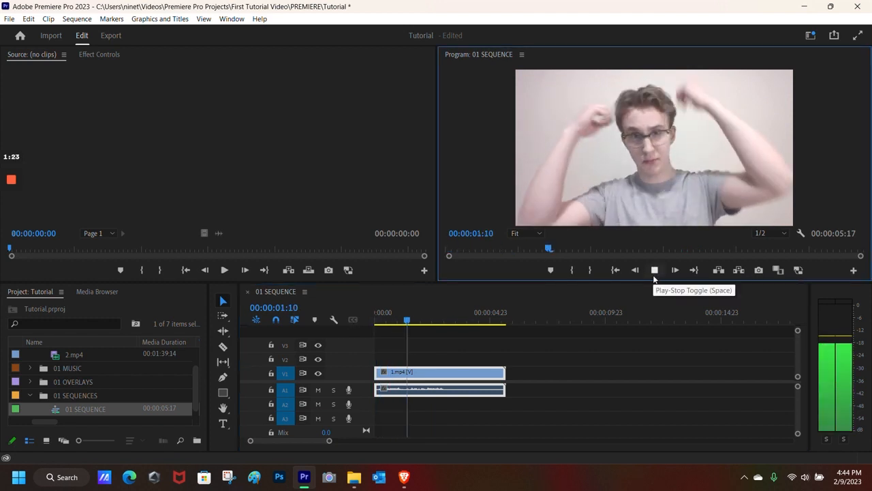
left_click(654, 275)
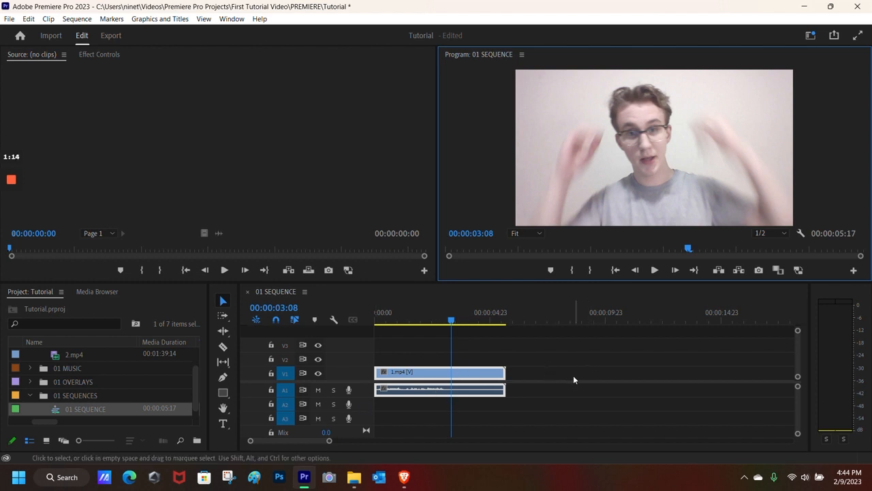
key("c")
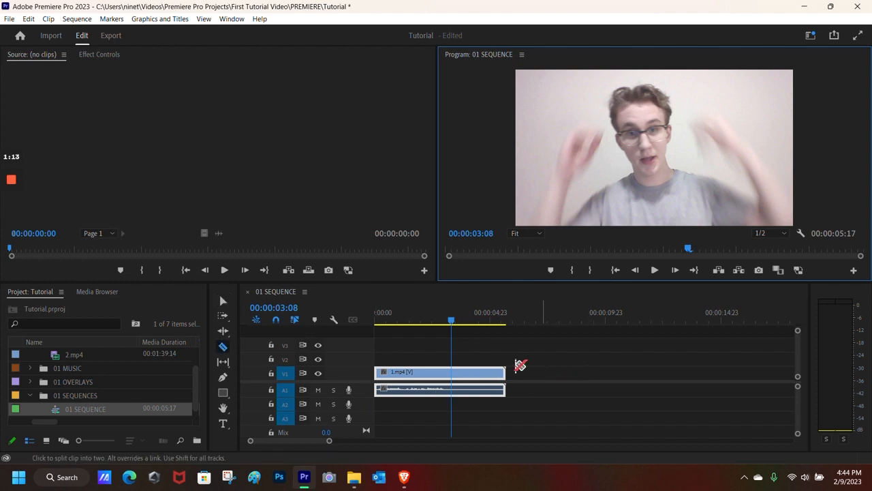
left_click(466, 319)
left_click_drag(467, 320, 460, 321)
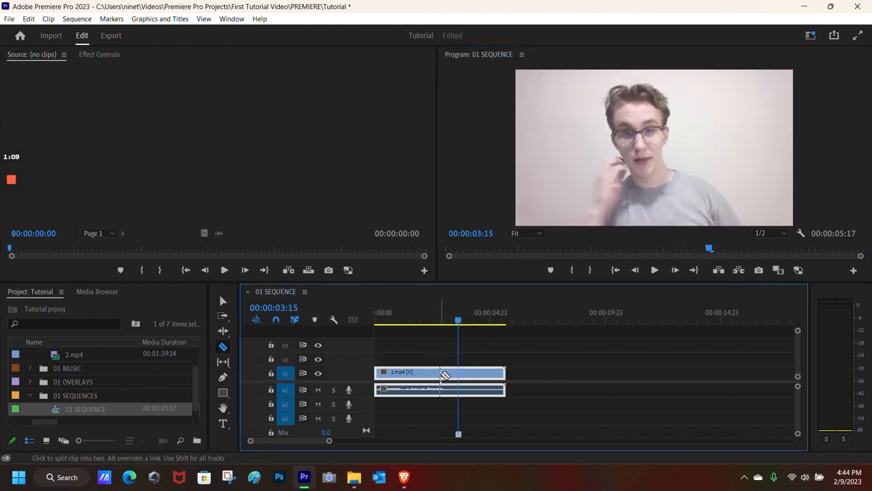
key("v")
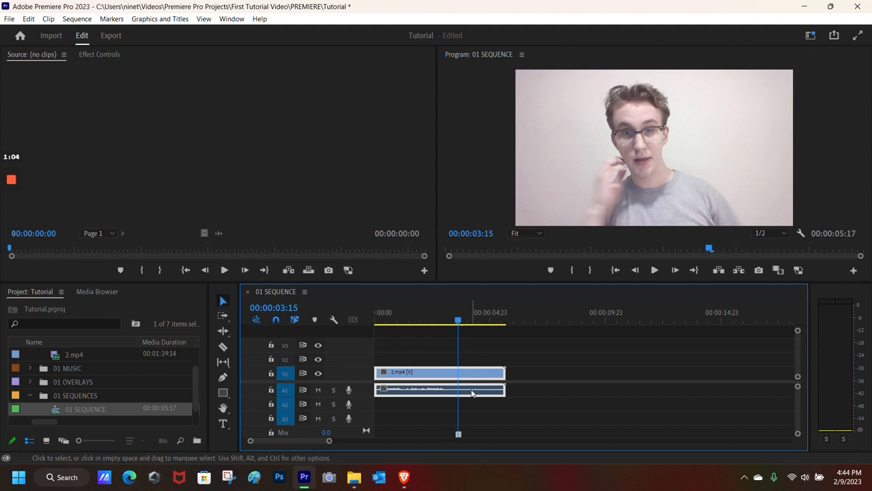
left_click(450, 320)
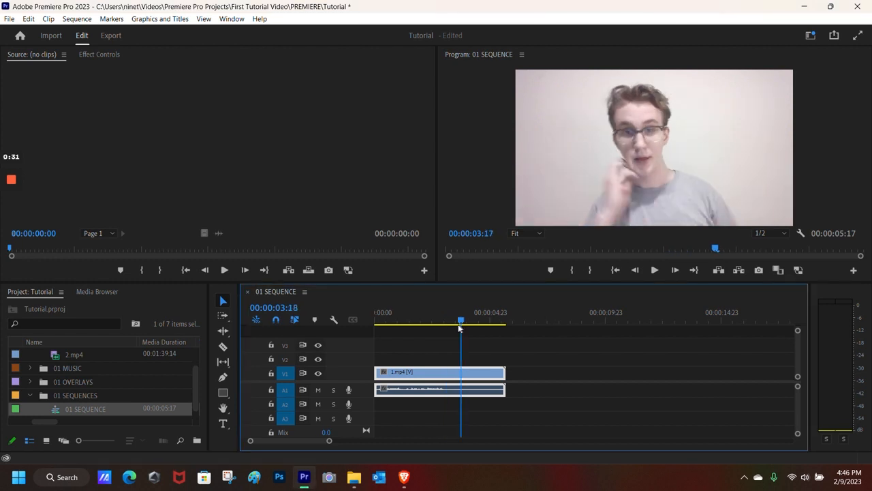
left_click_drag(459, 328, 446, 323)
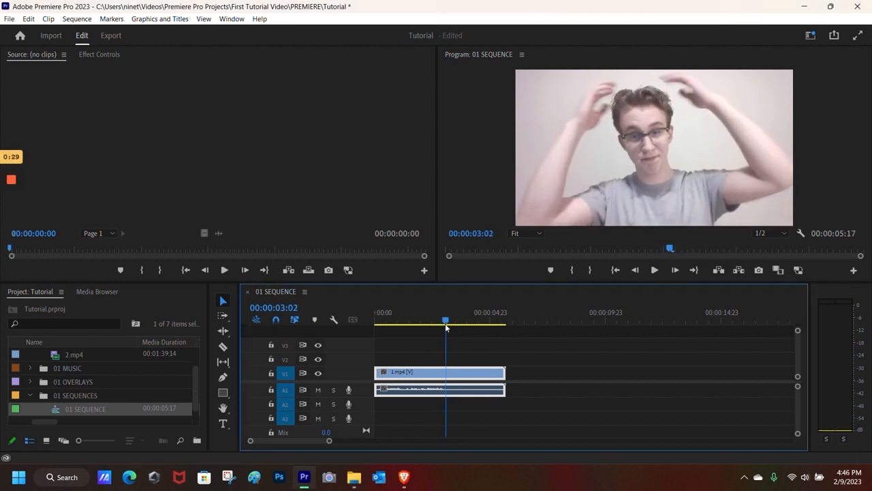
- Split 1.mp4 at 00:00:03:02, delete the second piece, and replay from the start
key("ctrl+k")
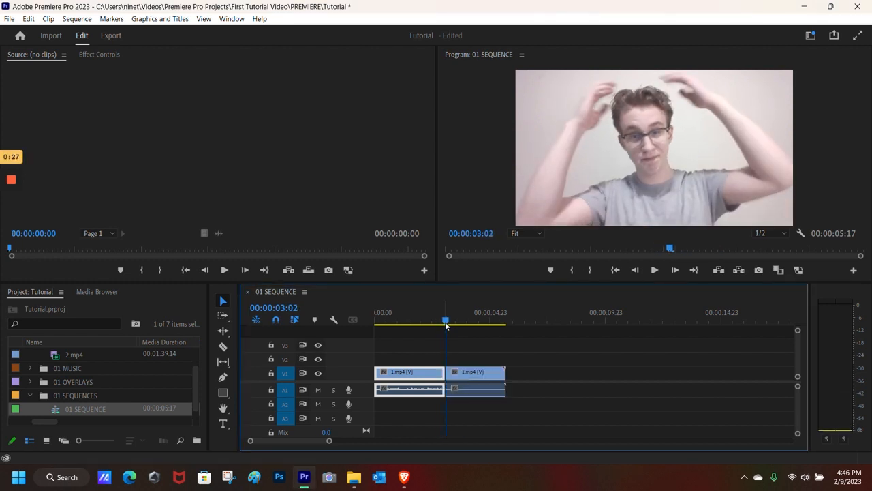
left_click(480, 375)
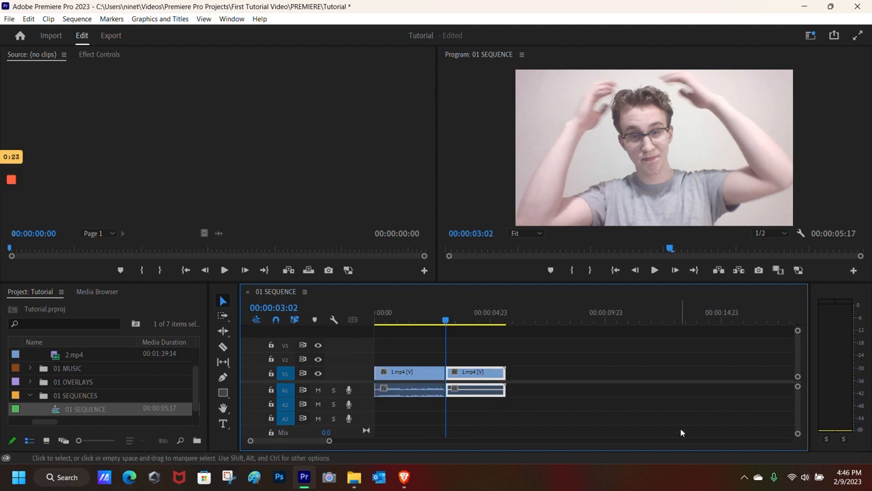
key("Delete")
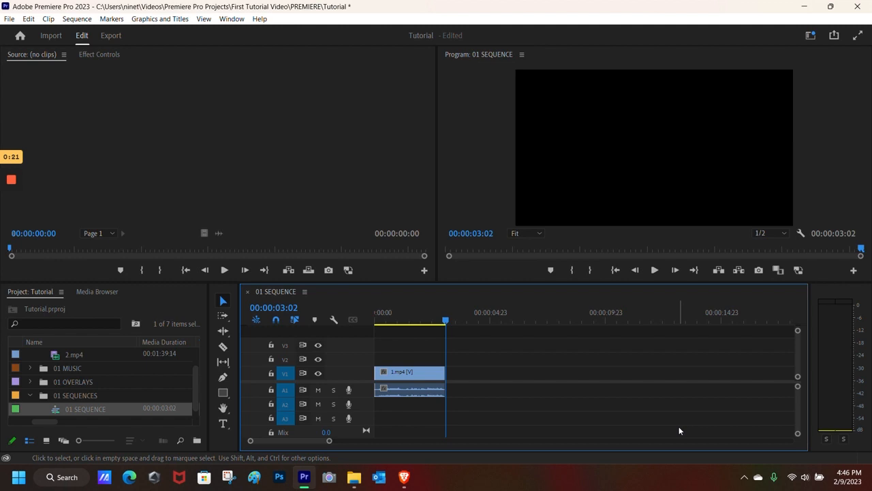
left_click_drag(445, 322, 372, 320)
left_click(655, 269)
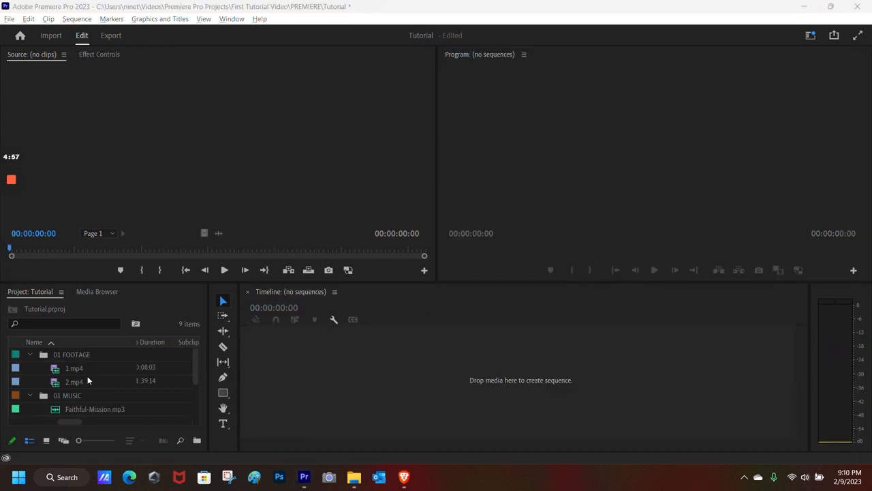
- Create a new sequence from the 2.mp4 clip in the Project panel
left_click(88, 382)
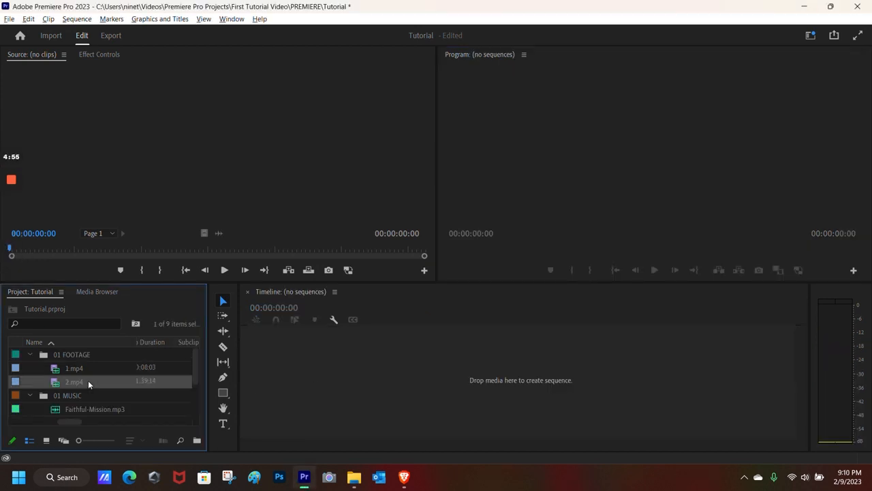
right_click(88, 382)
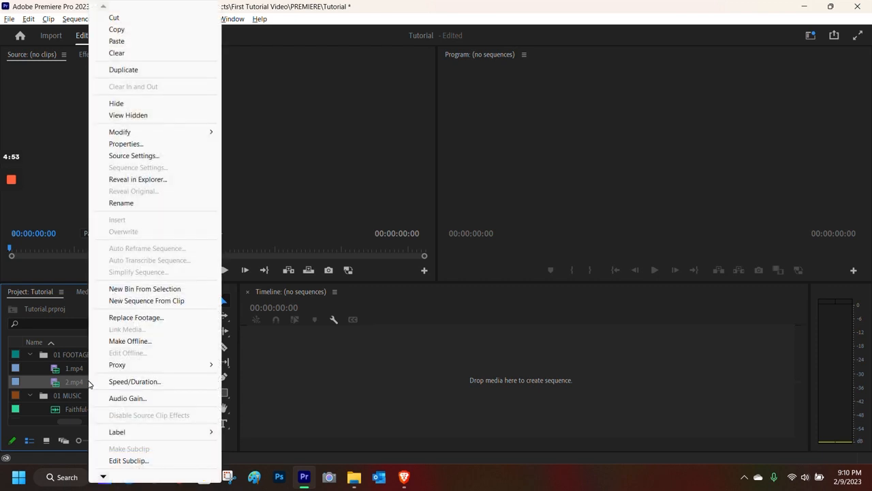
mouse_move(96, 370)
left_click(145, 301)
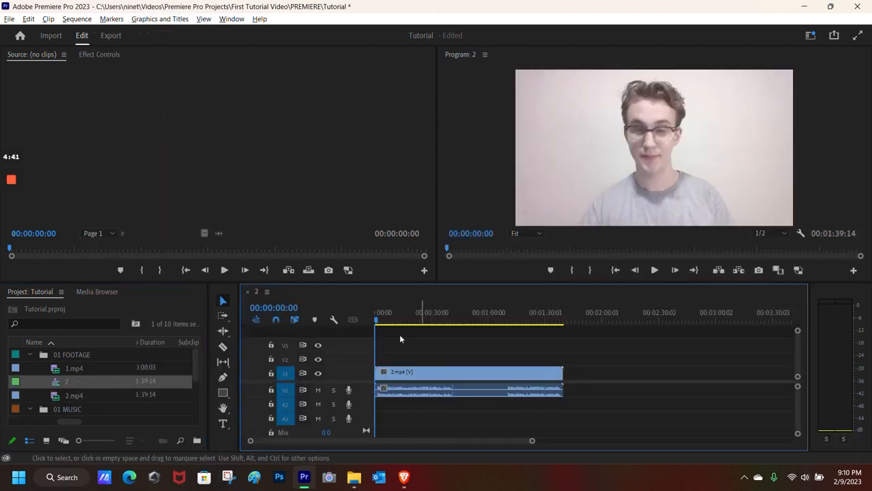
- Rename the new sequence to 02 SEQUENCE and scrub its footage from about 0:41 to 1:09
left_click(75, 385)
left_click(68, 384)
mouse_move(17, 223)
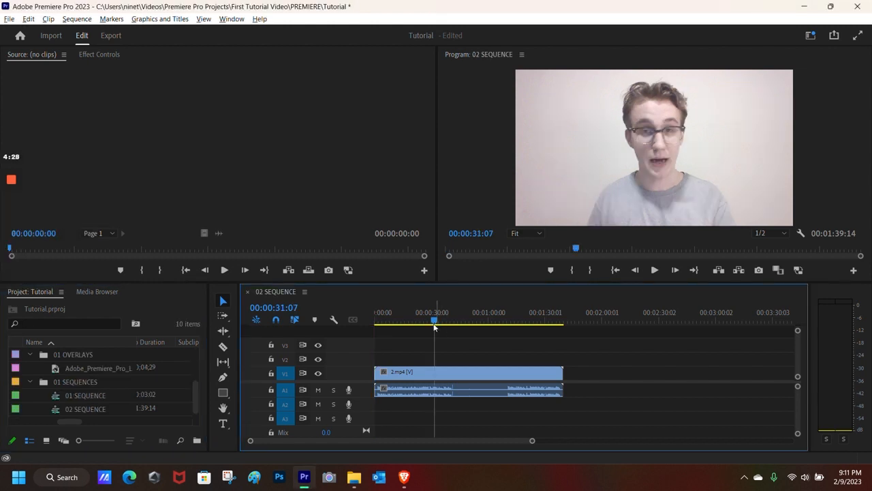
left_click_drag(434, 321, 454, 332)
mouse_move(452, 328)
left_mouse_down()
mouse_move(507, 328)
mouse_move(436, 323)
mouse_move(448, 324)
left_mouse_up()
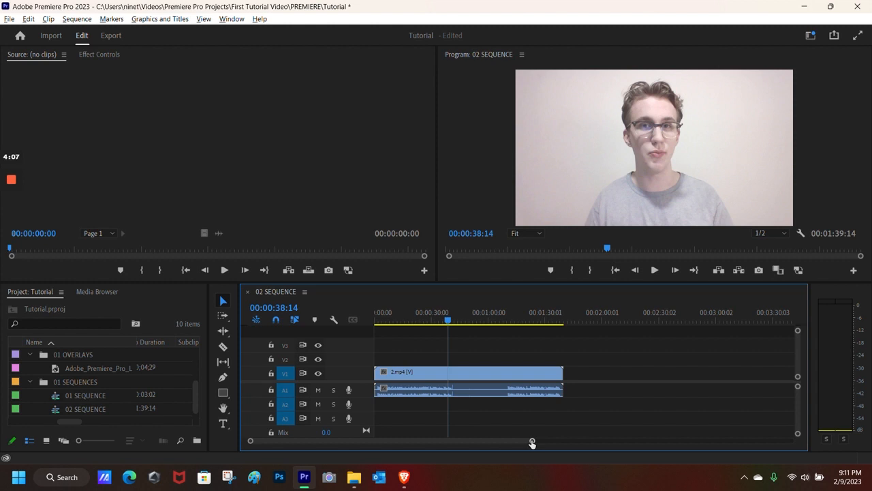
- Position the playhead exactly at 00:00:41:04 using scrubbing and arrow keys
left_click_drag(479, 442, 443, 440)
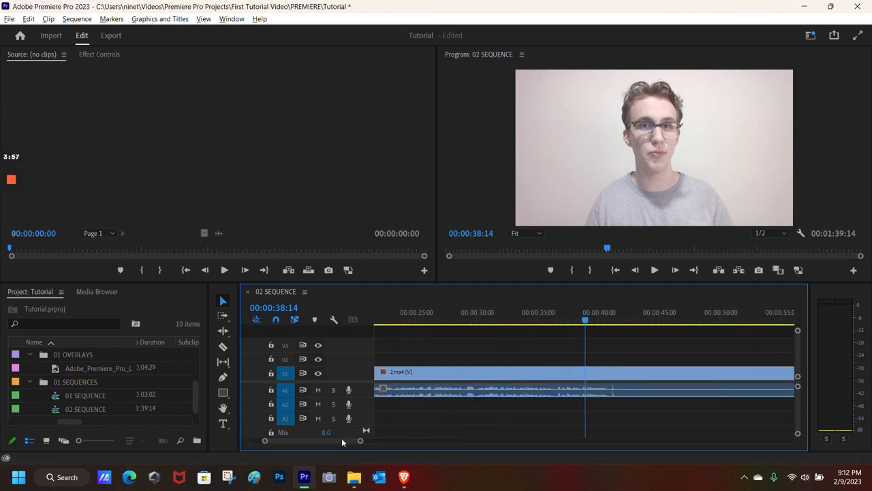
mouse_move(334, 443)
left_mouse_down()
mouse_move(364, 440)
mouse_move(334, 441)
left_mouse_up()
left_click_drag(467, 326, 521, 332)
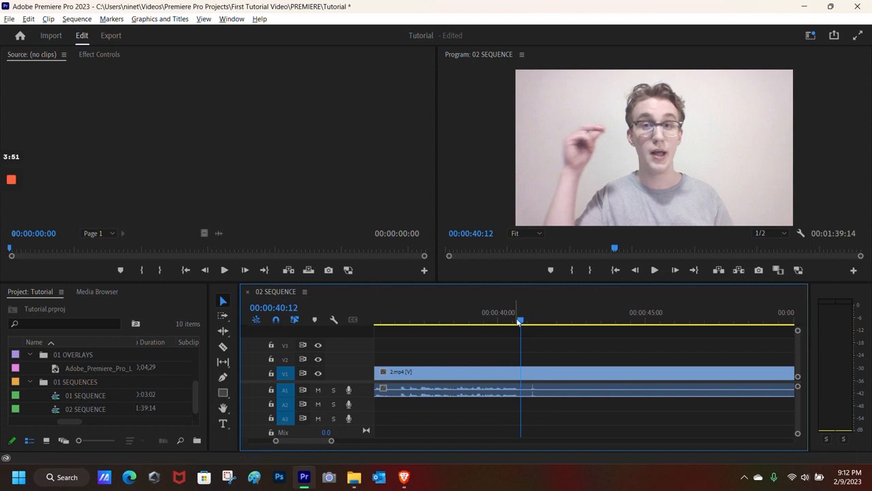
left_click_drag(521, 323, 537, 326)
key("Left")
key("Left")
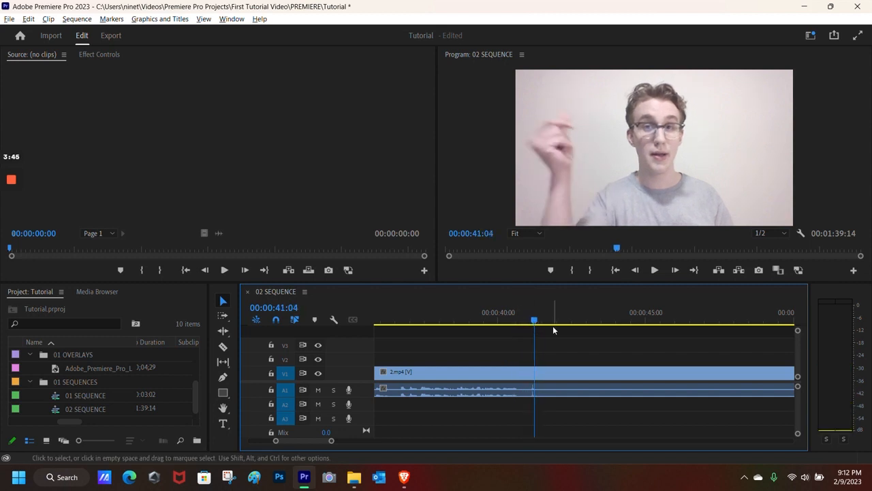
key("Right")
- Split the 2.mp4 clip at 00:00:41:04 with the Razor tool
key("c")
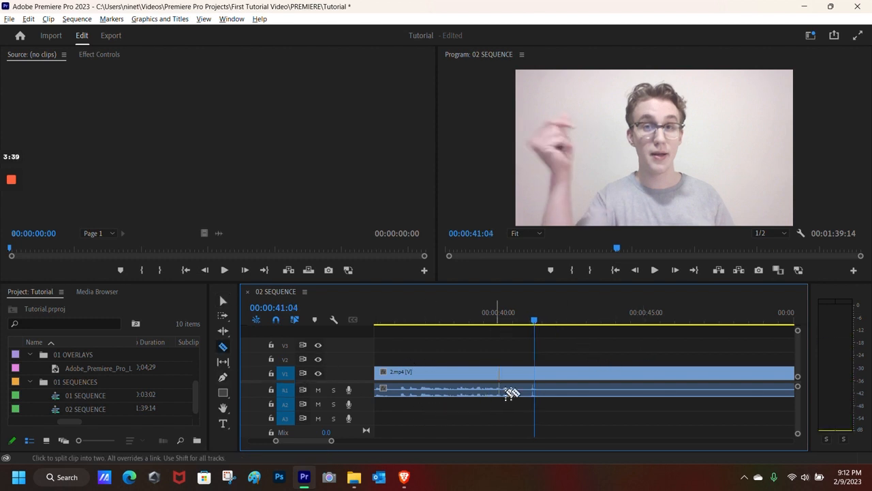
left_click(535, 391)
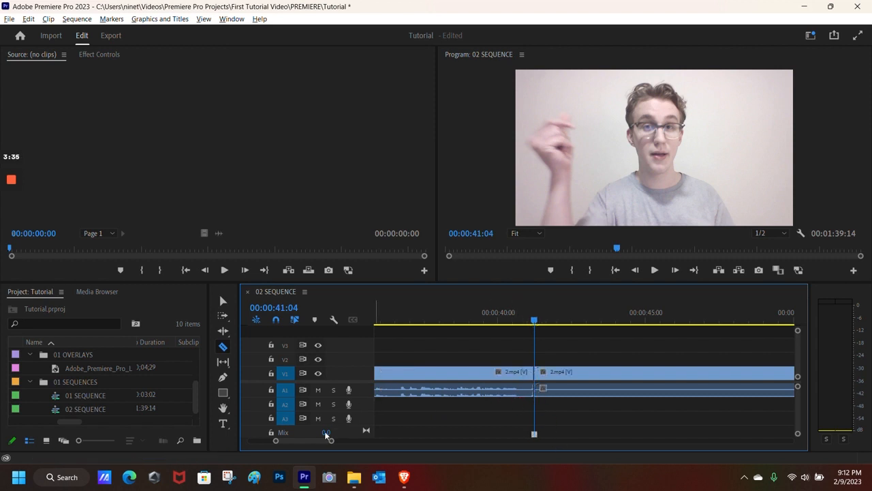
key("v")
left_click_drag(331, 440, 362, 442)
left_click_drag(585, 321, 671, 355)
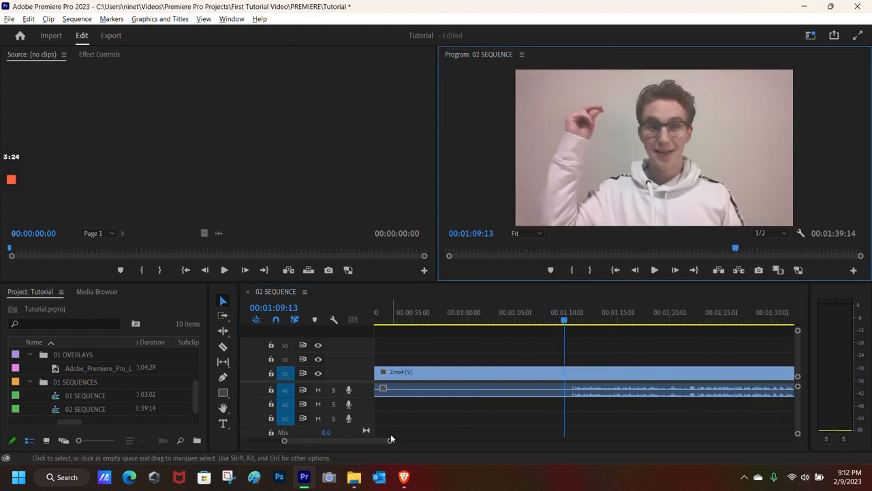
- Cut 2.mp4 at 00:01:10:08, delete the 00:00:41:04–00:01:10:08 section, and close the gap
left_click_drag(389, 443, 346, 441)
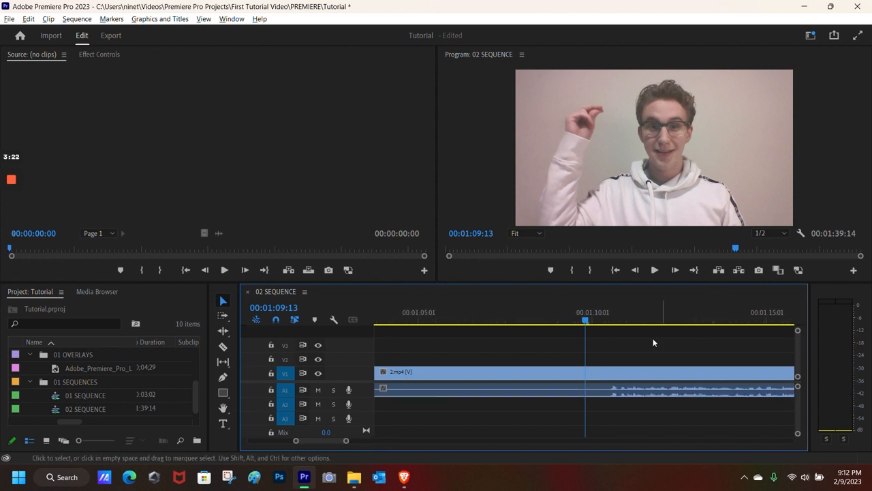
left_click(607, 326)
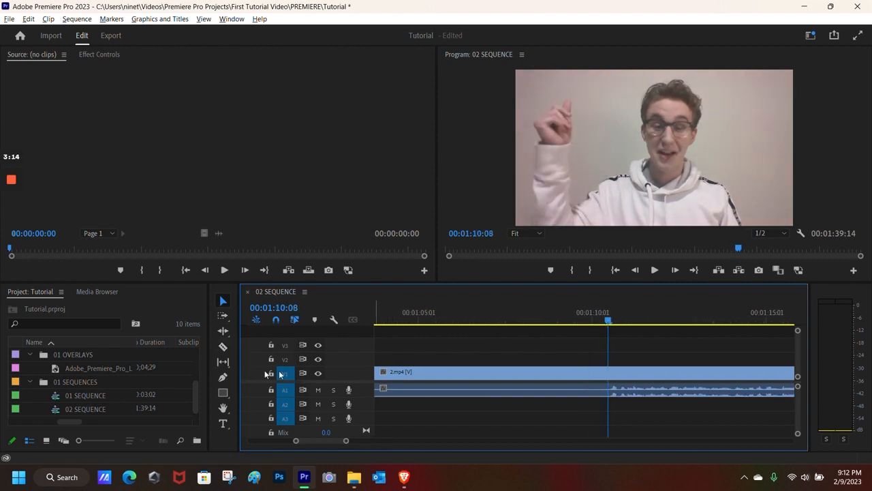
left_click(224, 346)
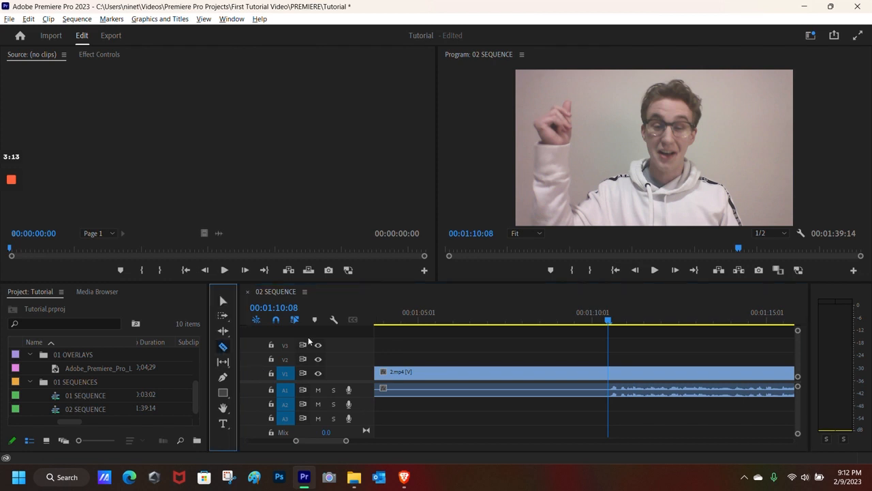
left_click(609, 391)
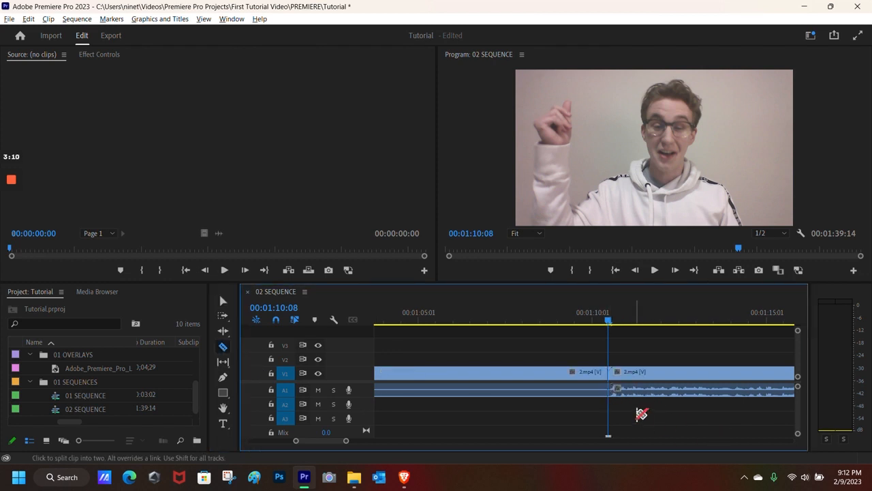
left_click(222, 301)
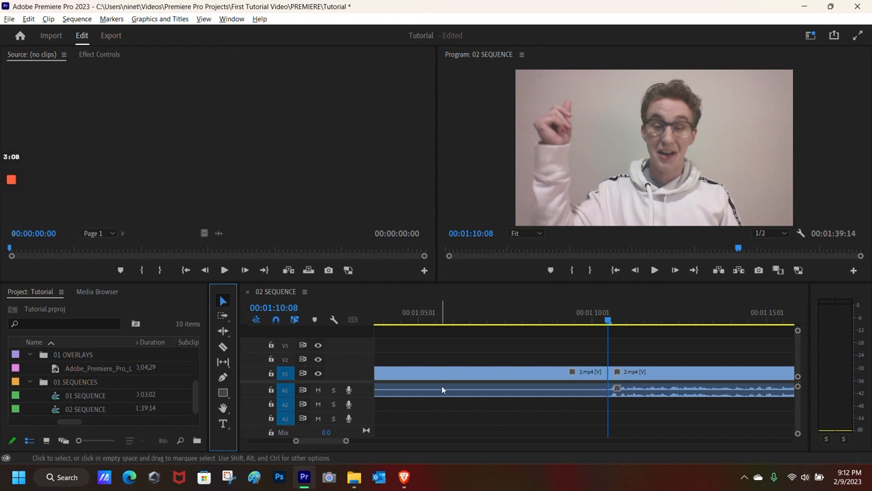
left_click(500, 379)
key("Delete")
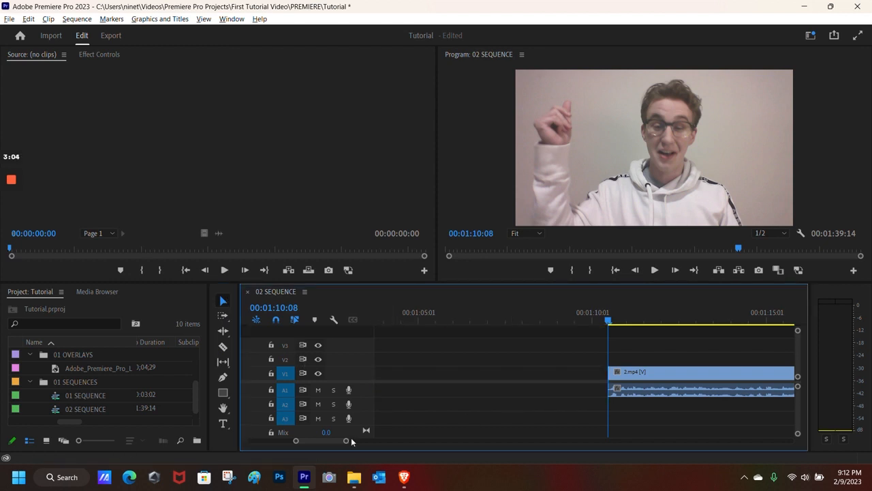
left_click_drag(349, 441, 431, 438)
left_click_drag(612, 373, 525, 376)
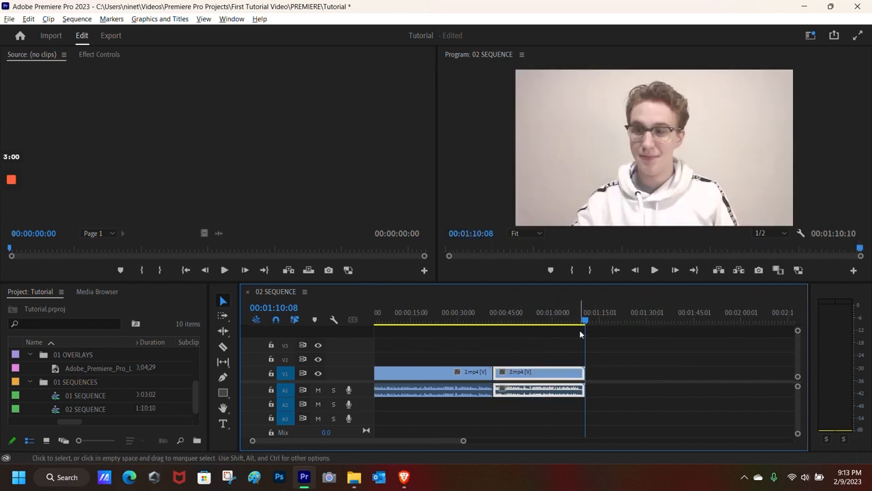
- Close the last gap so the 2.mp4 pieces total 00:01:02:02, then expand the 01 SEQUENCES bin
left_click_drag(585, 322, 462, 345)
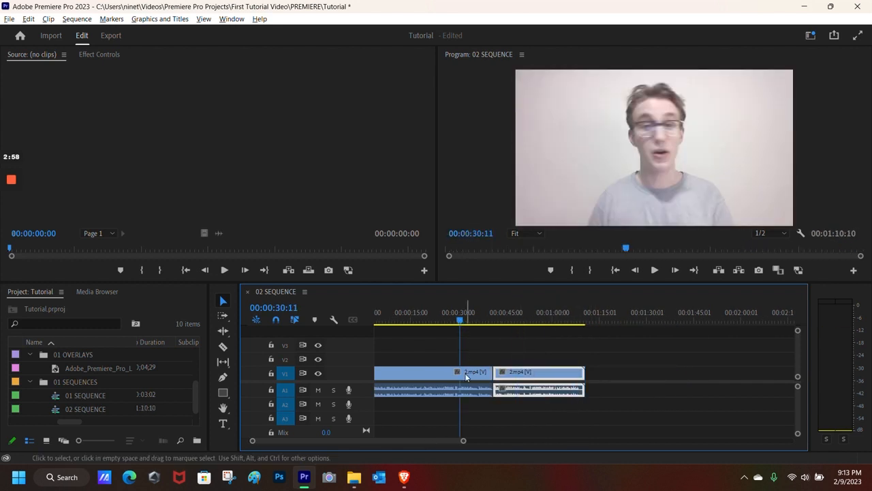
left_click(12, 225)
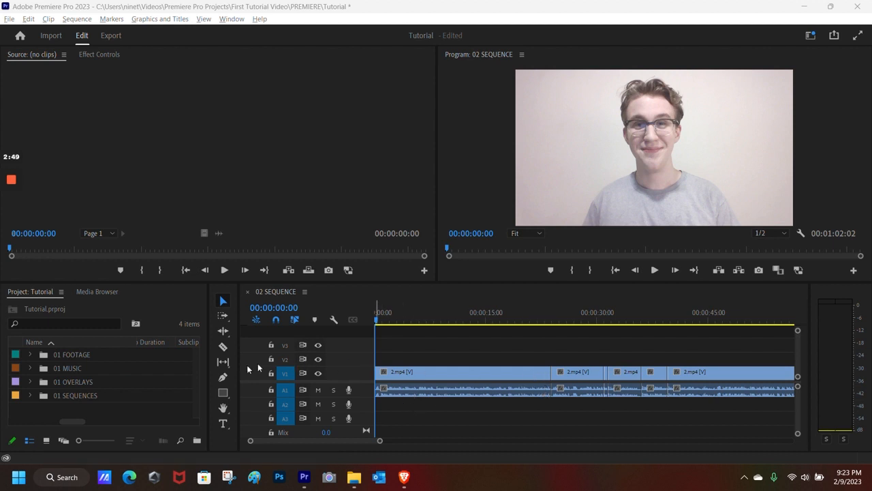
left_click(30, 395)
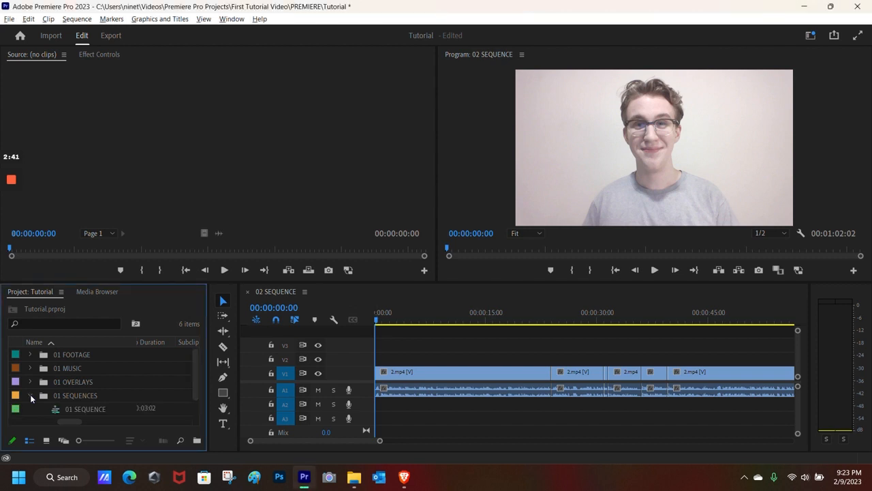
scroll(95, 392, "down", 1)
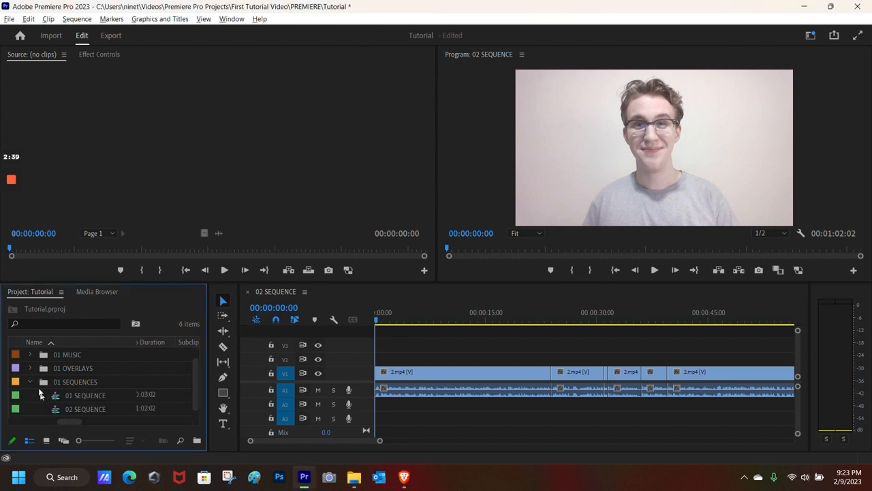
- Select 01 SEQUENCE and 02 SEQUENCE and create a new sequence nesting them
left_click_drag(34, 390, 122, 415)
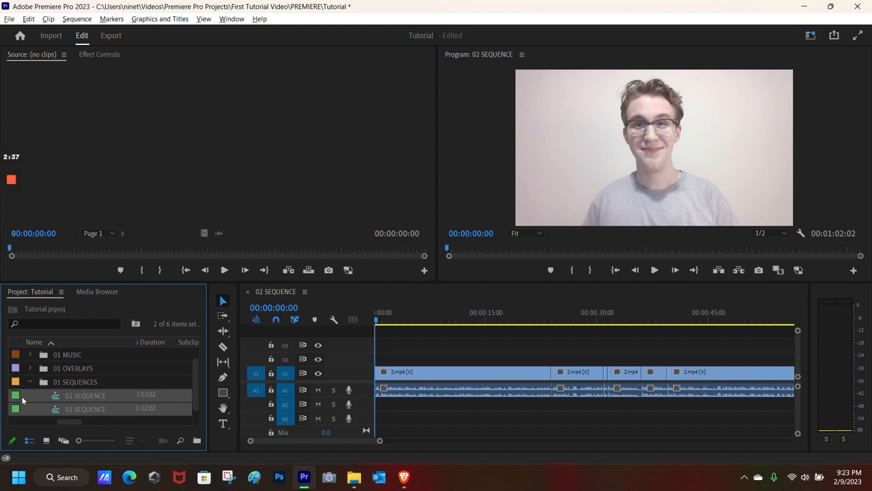
left_click_drag(32, 390, 128, 410)
right_click(101, 396)
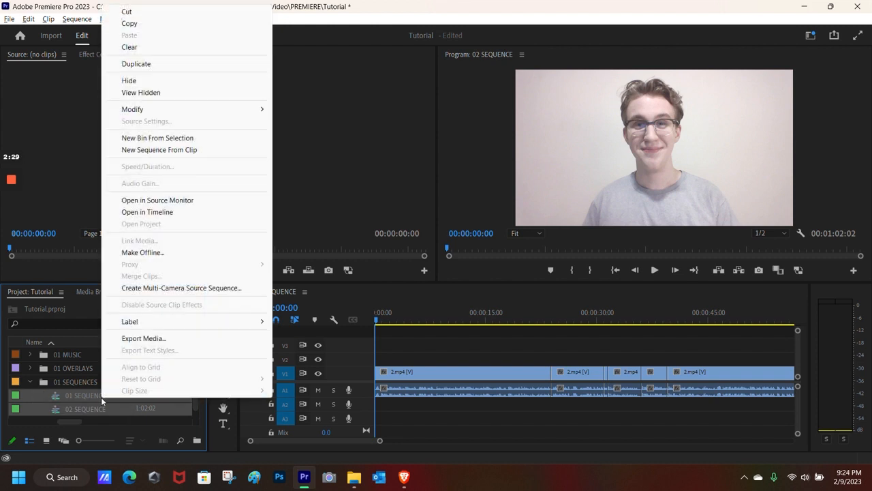
left_click(153, 150)
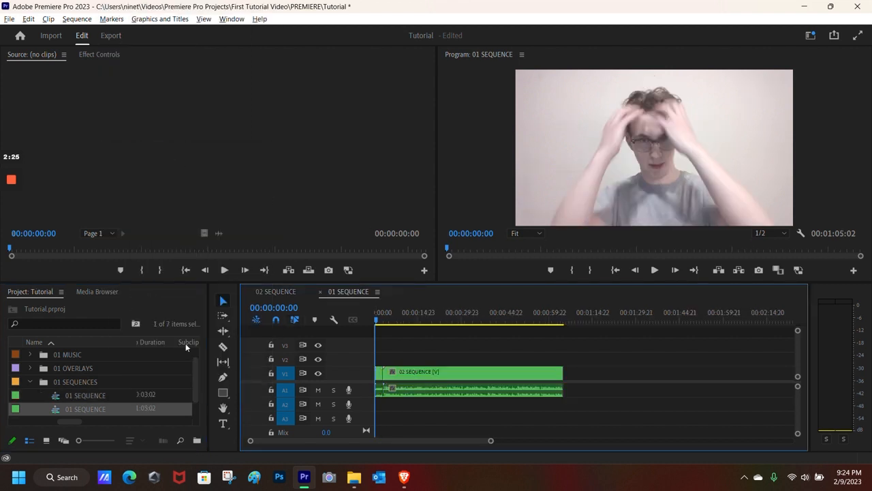
scroll(98, 388, "down", 1)
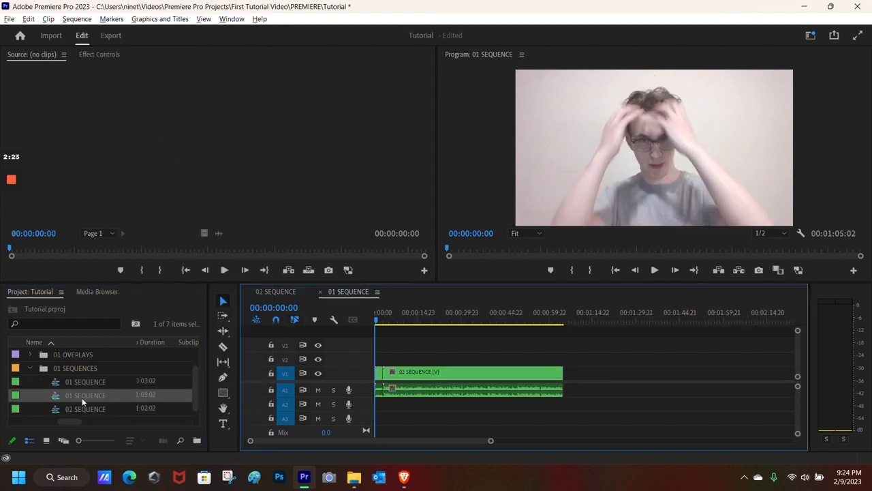
- Rename the new sequence to 03 SEQUENCE
left_click(81, 397)
left_click(75, 395)
key("BackSpace")
type("3")
key("Return")
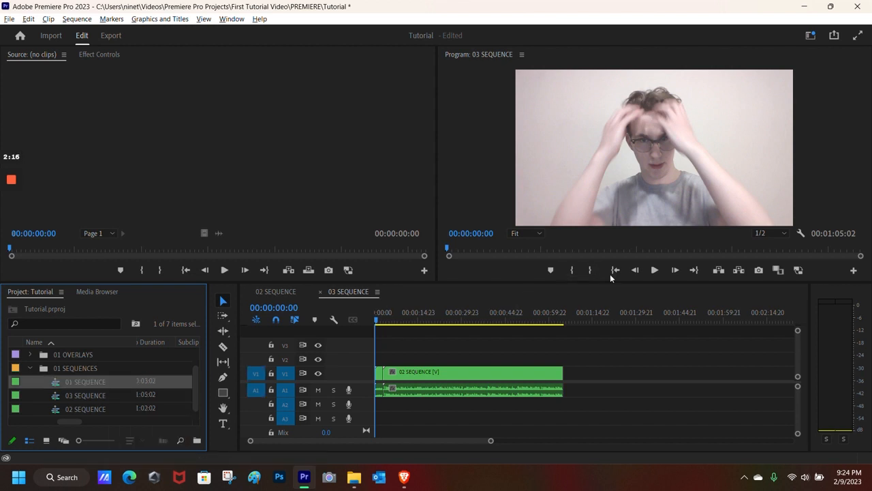
- Preview 03 SEQUENCE in the Program monitor and return the playhead to the start
left_click(654, 270)
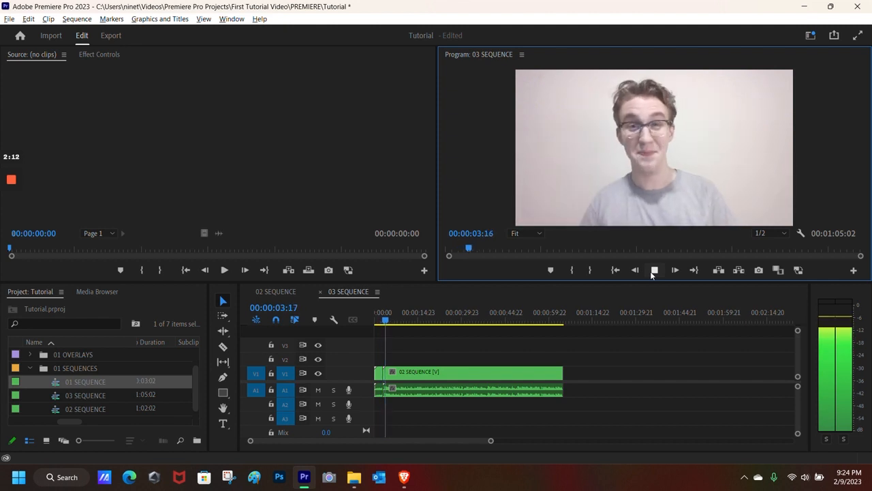
left_click(375, 320)
left_click_drag(374, 320, 372, 319)
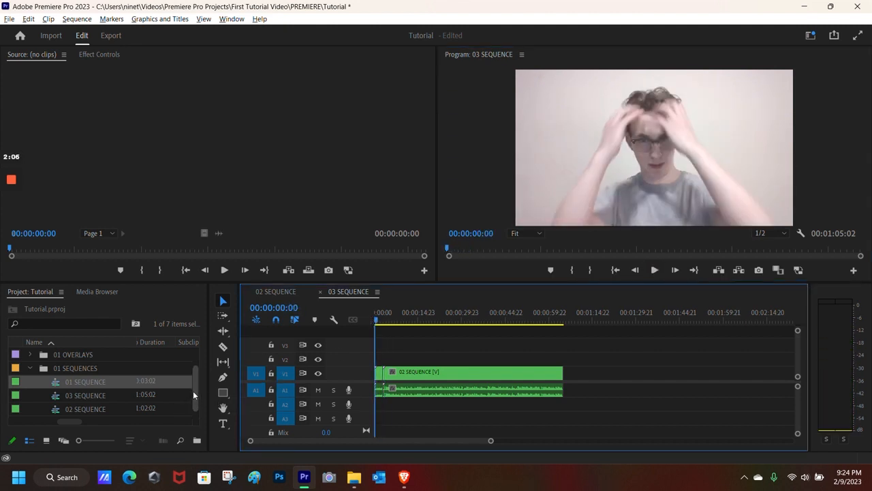
right_click(105, 399)
- Duplicate 03 SEQUENCE from its context menu
left_click(88, 395)
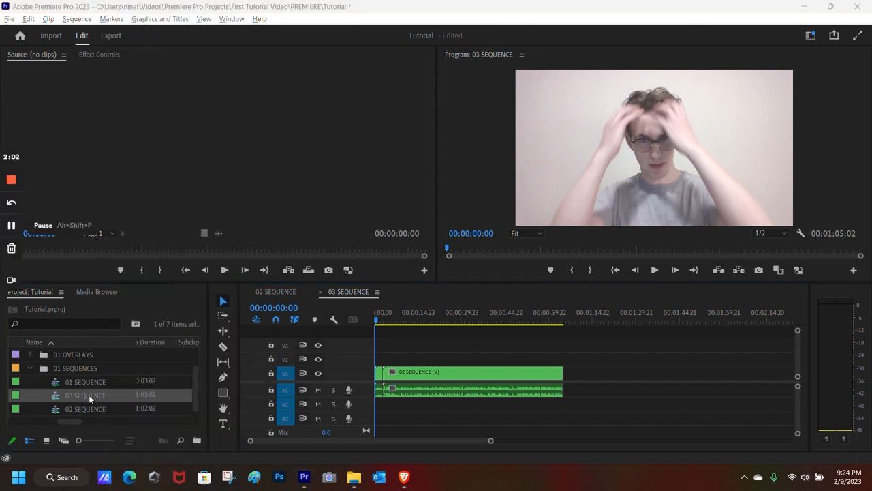
right_click(79, 394)
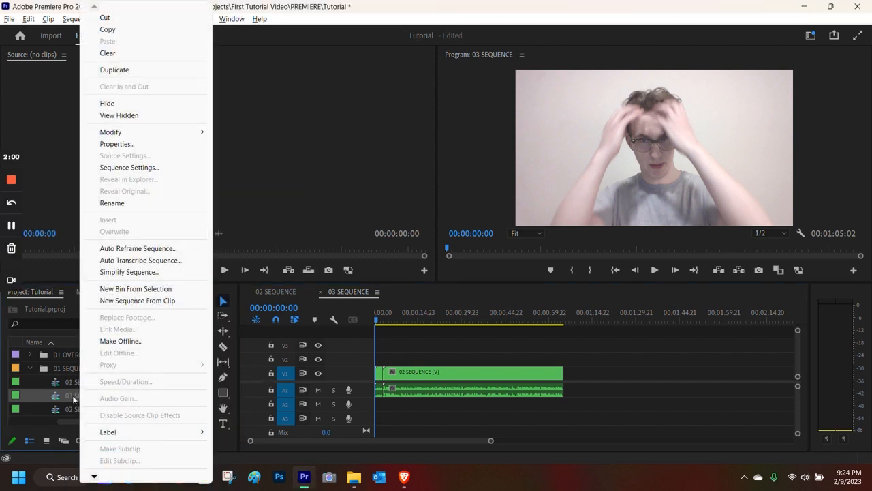
left_click(126, 70)
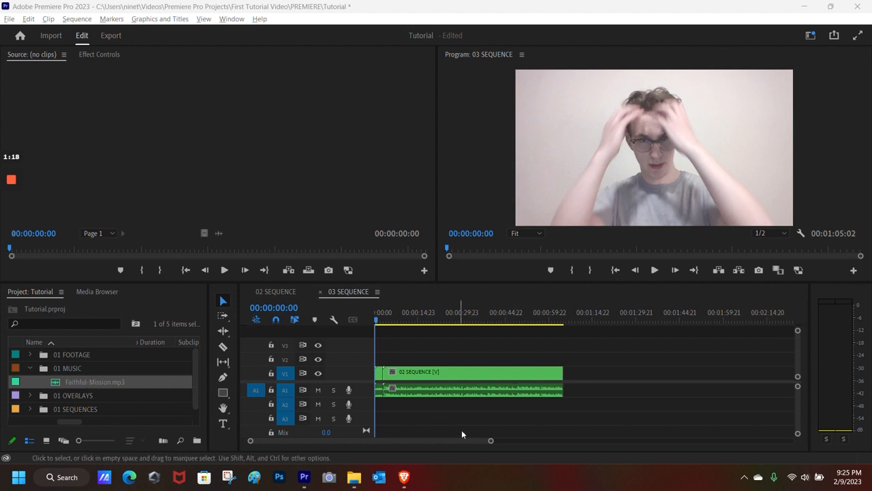
- Add Faithful-Mission.mp3 to track A2 beneath the nested 02 SEQUENCE clip
left_click_drag(83, 379, 384, 407)
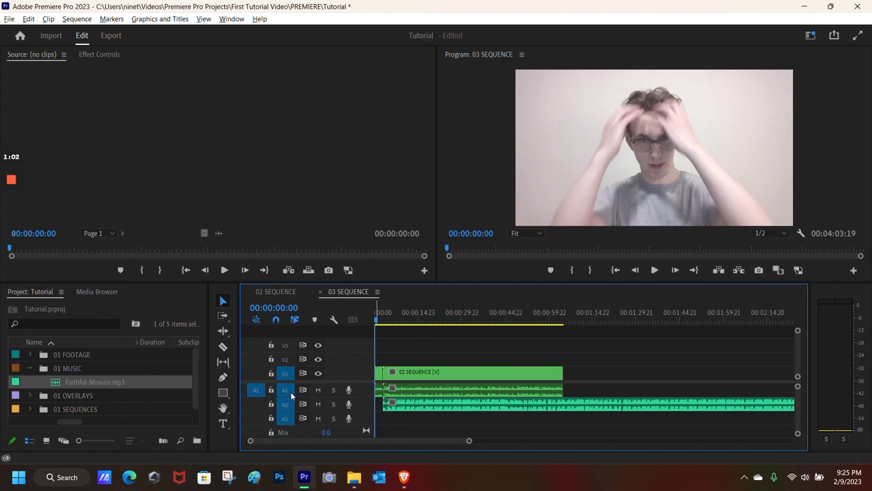
left_click(465, 374)
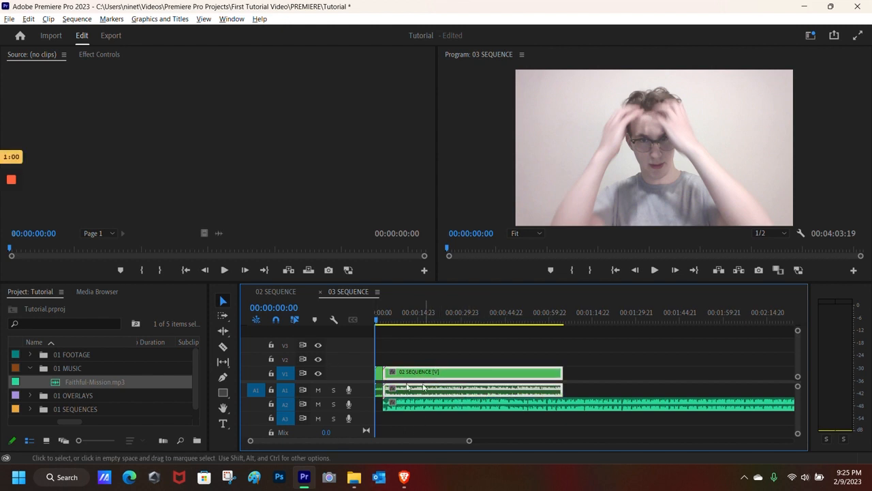
left_click(578, 379)
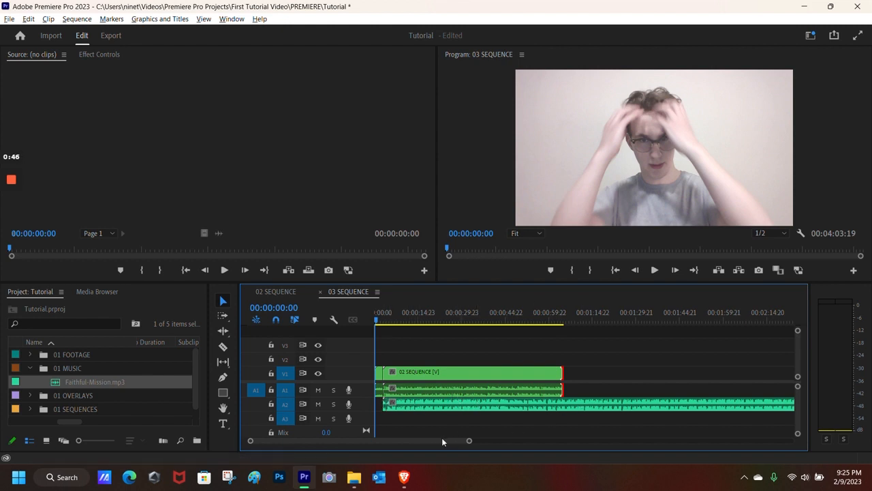
left_click_drag(442, 438, 321, 406)
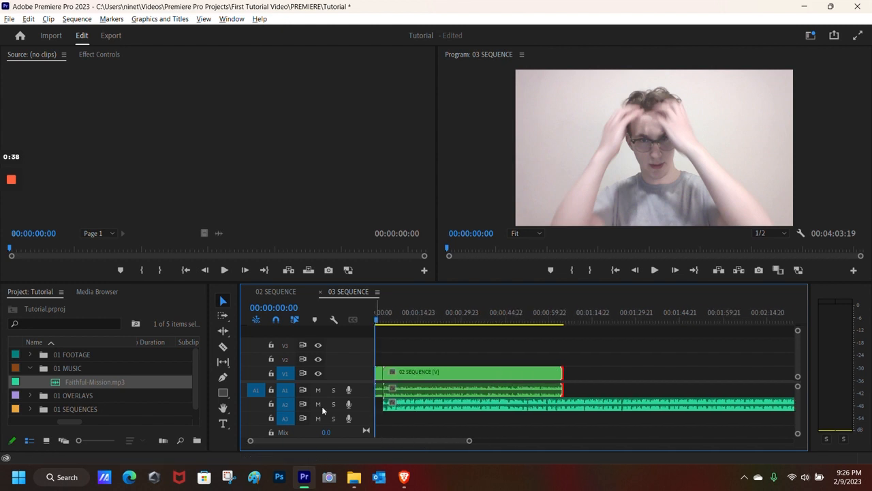
left_click(655, 270)
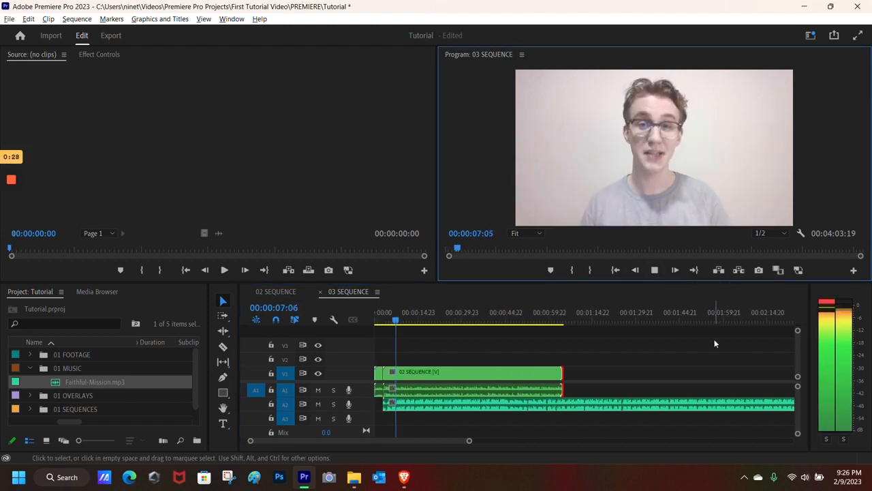
key("space")
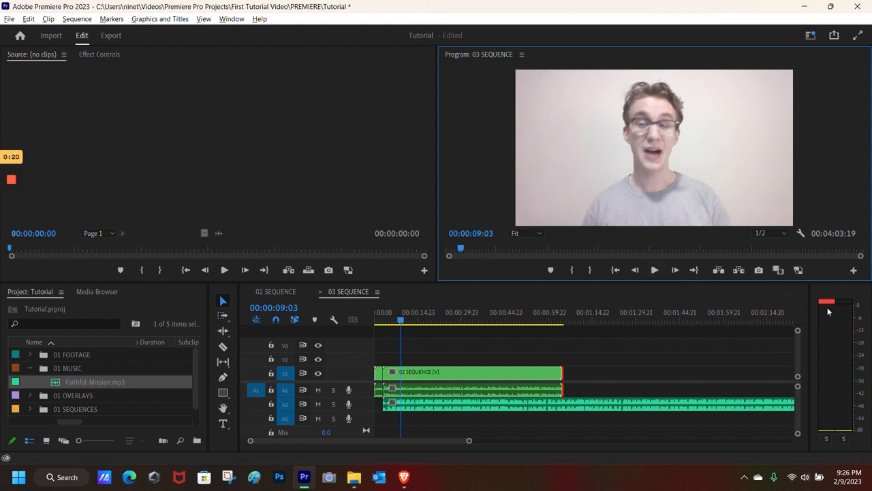
left_click(655, 270)
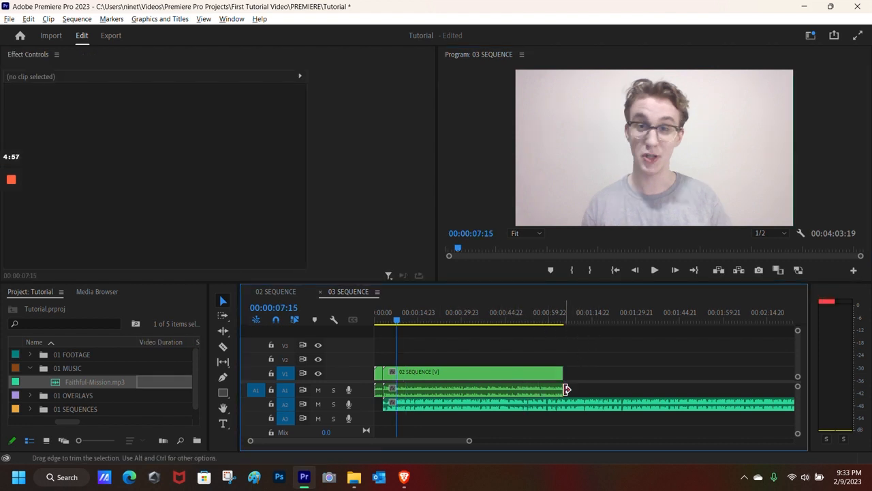
- Lower the Faithful-Mission.mp3 volume level to -31.8 dB in Effect Controls
double_click(457, 406)
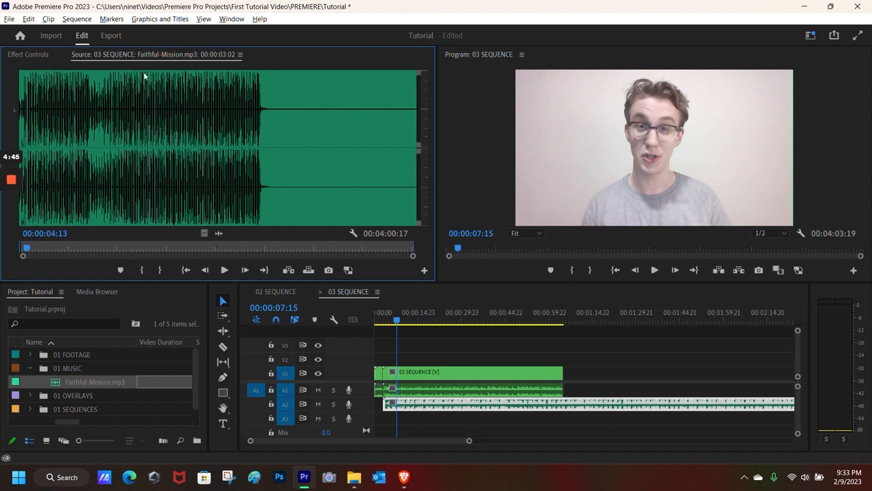
left_click_drag(60, 55, 31, 54)
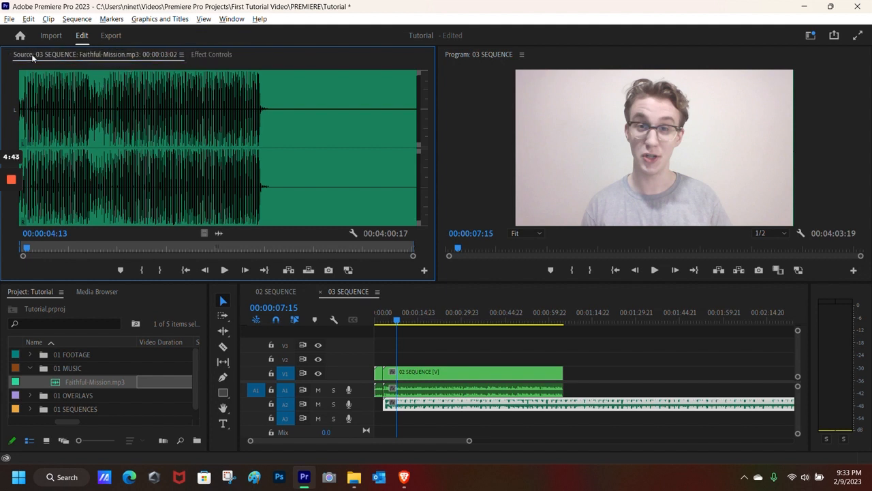
left_click(211, 54)
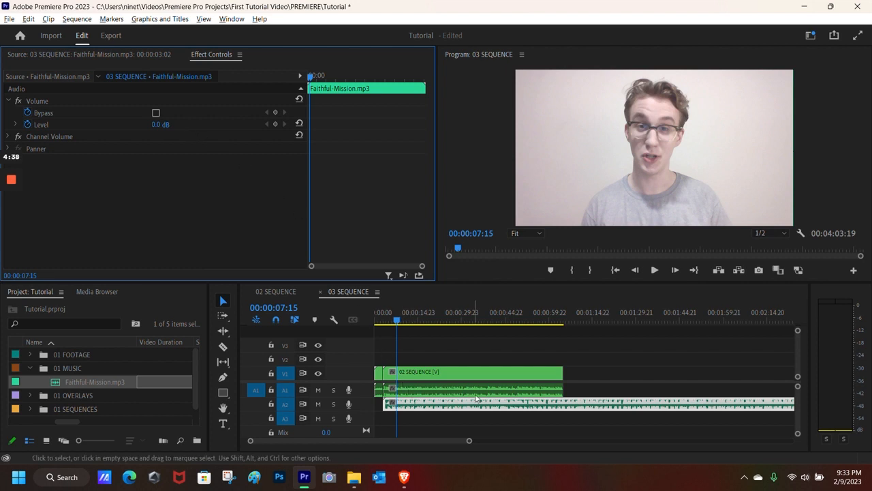
left_click(647, 270)
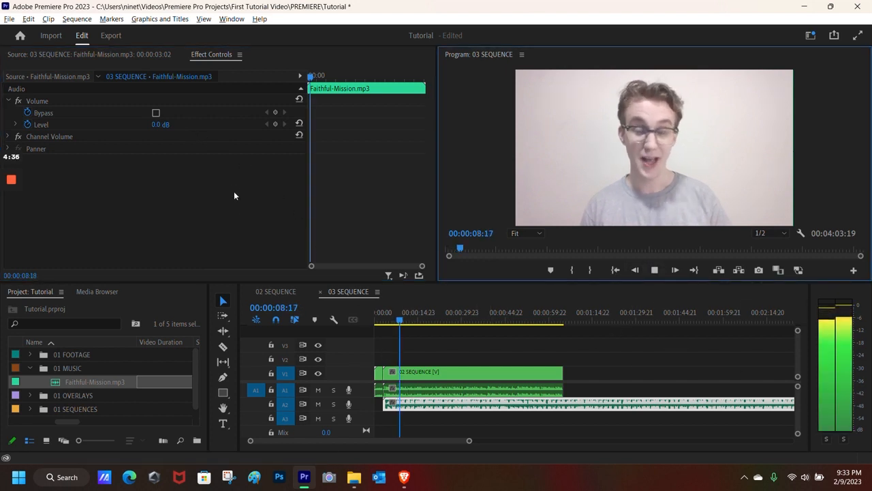
left_click_drag(157, 128, 69, 128)
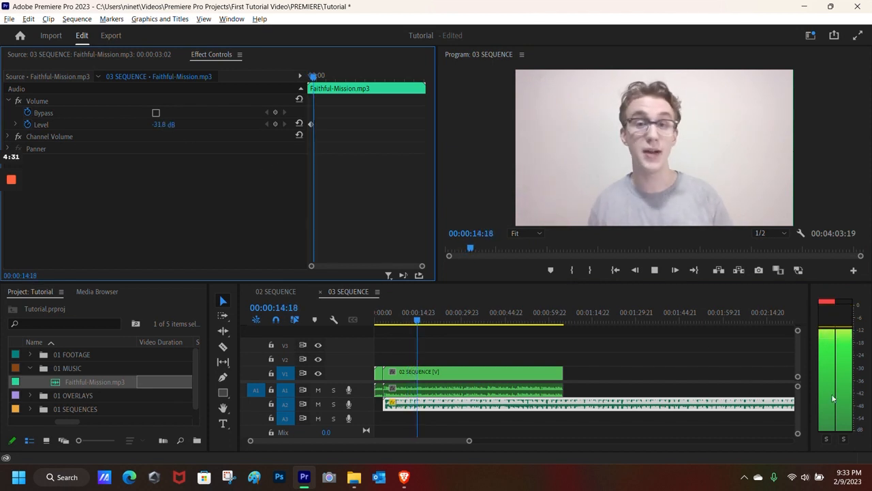
- Replay the sequence to check the quieter music and move the playhead further in
left_click(654, 271)
left_click(654, 272)
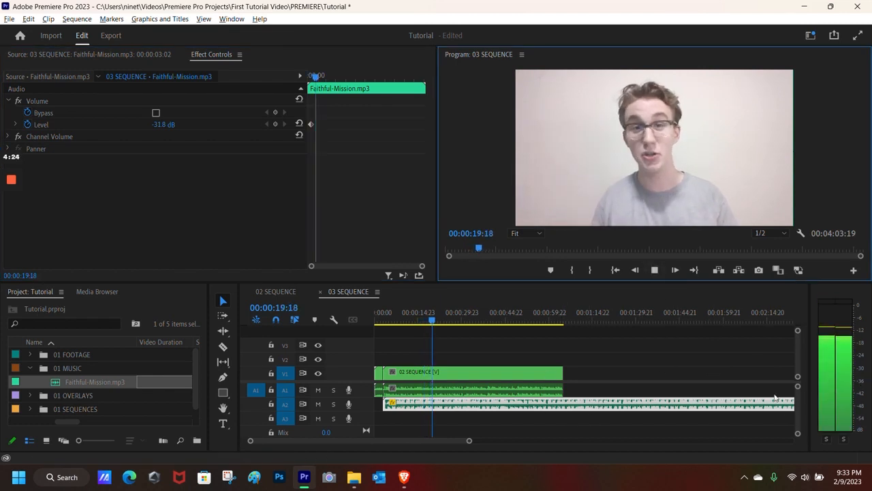
key("space")
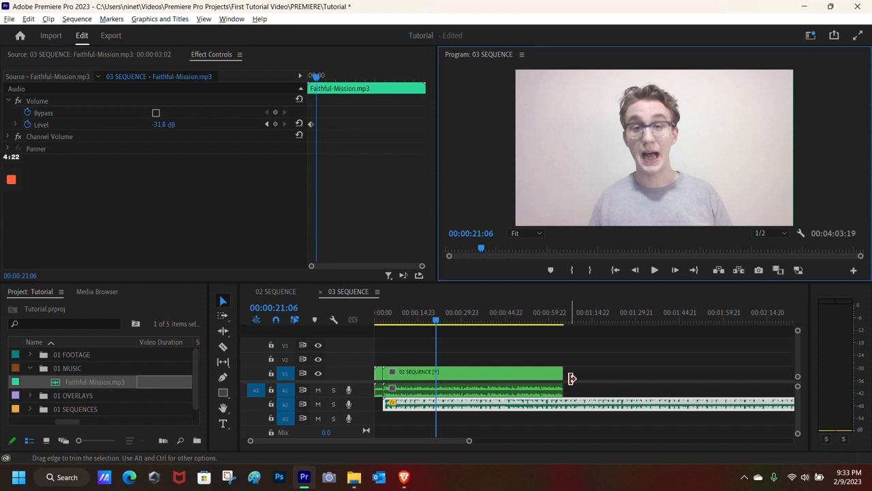
left_click_drag(437, 321, 564, 336)
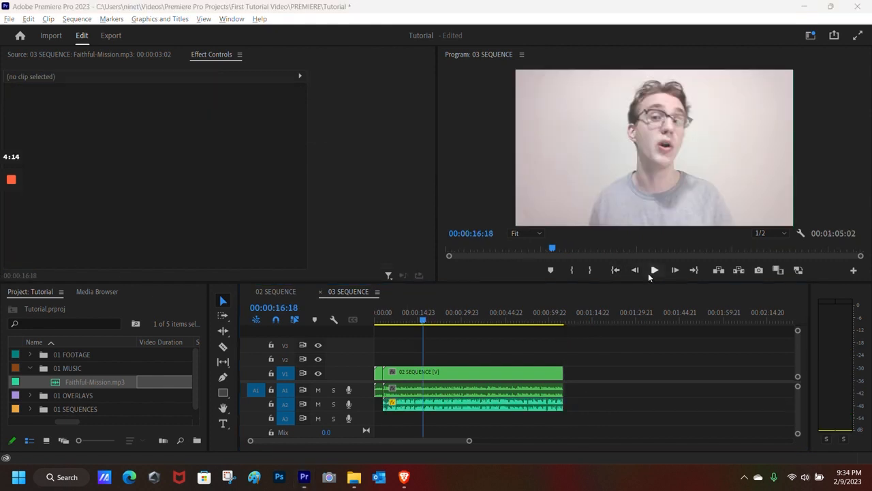
- Play the mix around 00:00:45 with the timeline zoomed in, then collapse the 01 MUSIC bin
left_click(654, 270)
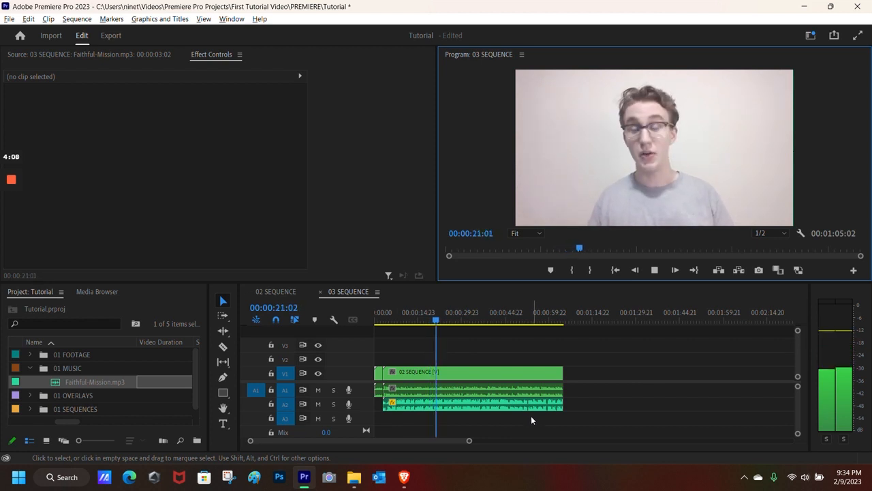
left_click(655, 270)
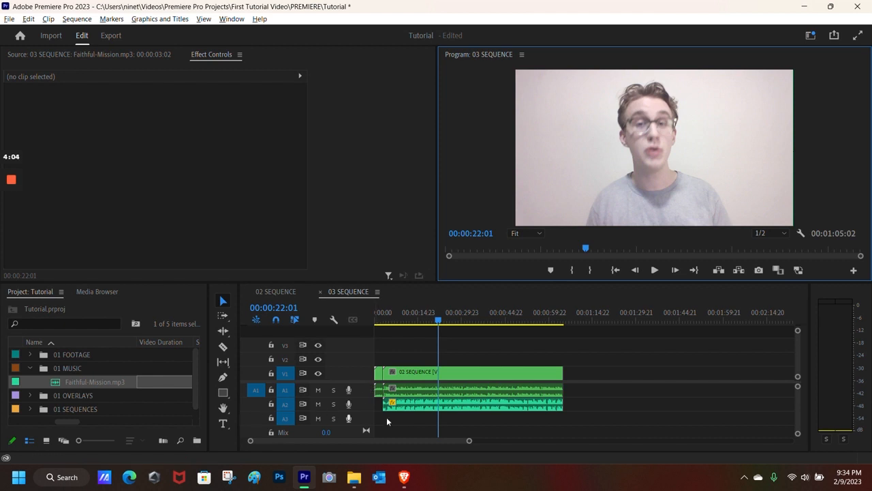
left_click_drag(468, 444, 436, 443)
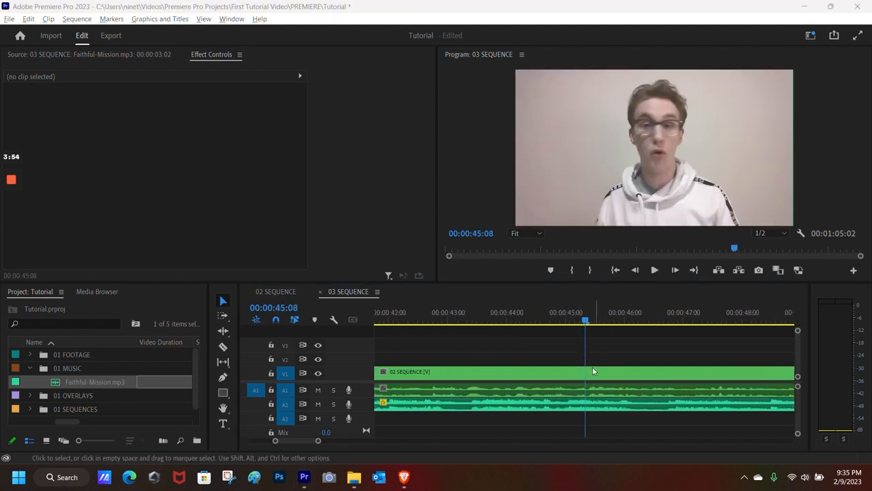
left_click(655, 271)
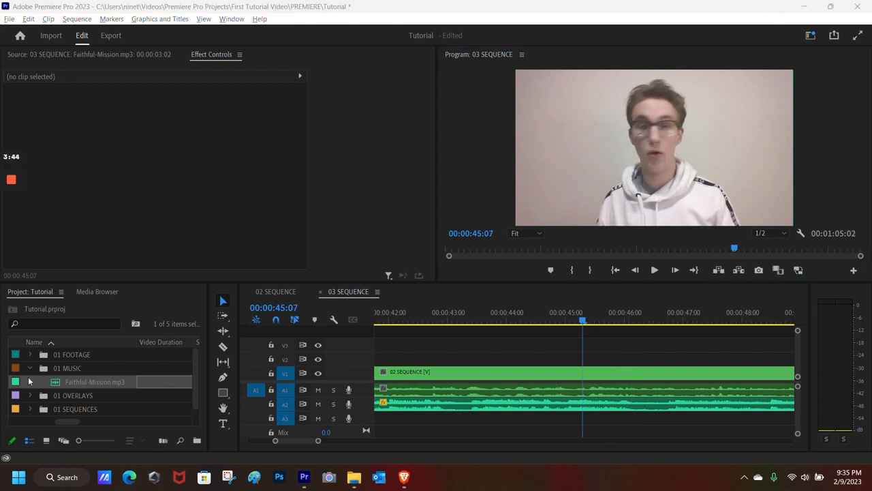
left_click(30, 368)
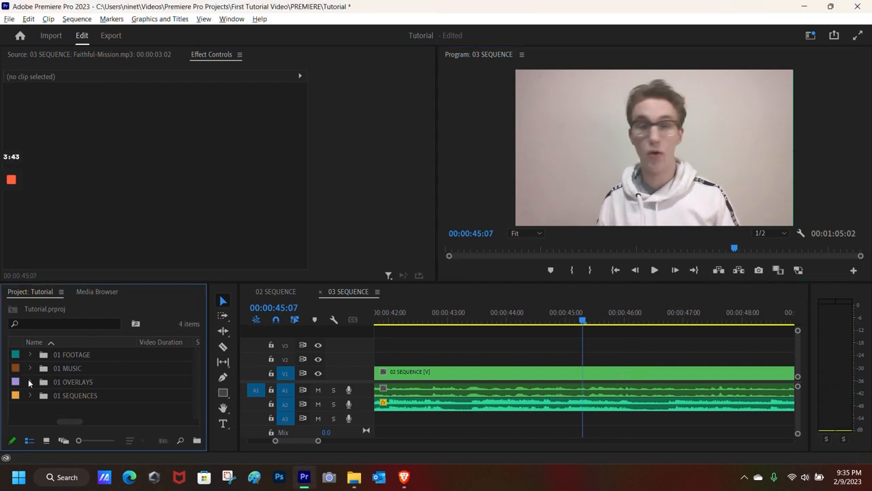
- Place Adobe_Premiere_Pro_Logo.svg.png from 01 OVERLAYS on track V2 at 00:00:45:07
left_click(30, 383)
left_click_drag(66, 392, 585, 360)
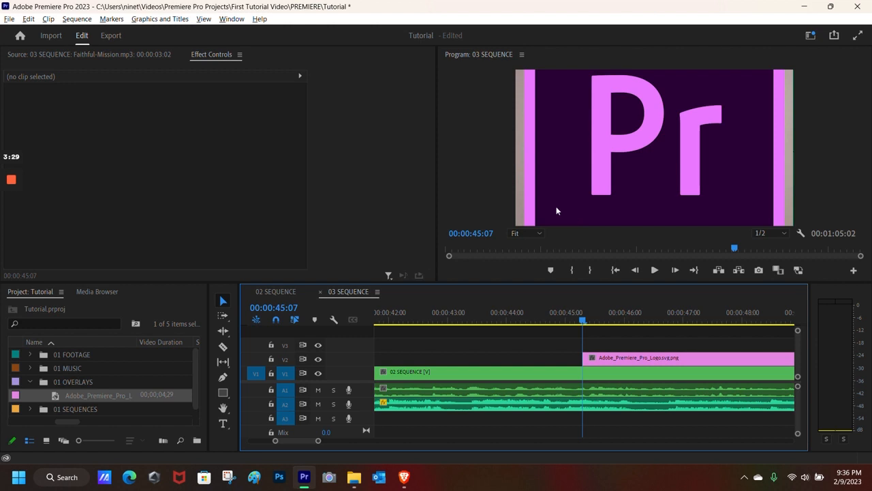
left_click_drag(638, 318, 686, 335)
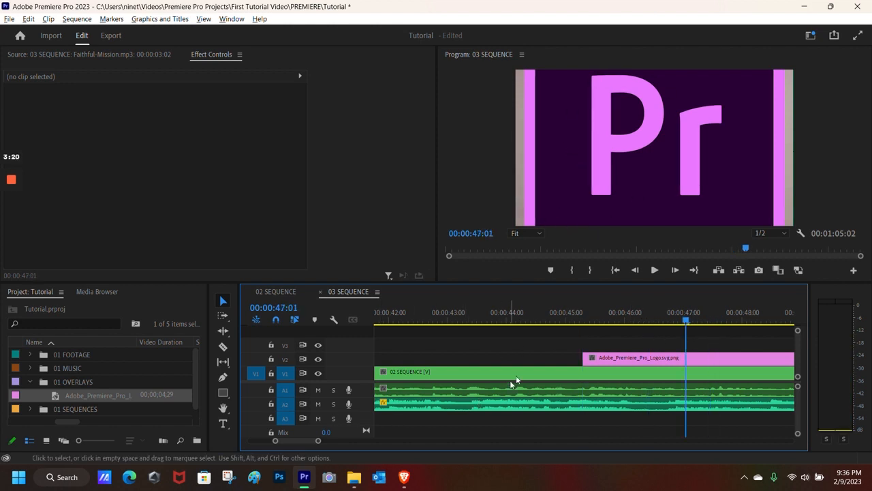
- Select the logo overlay clip and show its Motion properties in Effect Controls
left_click(611, 360)
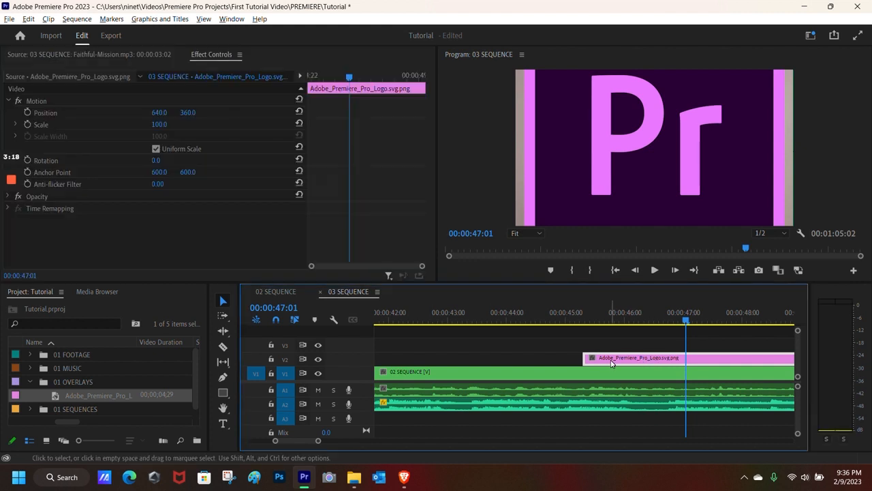
double_click(611, 363)
left_click(251, 55)
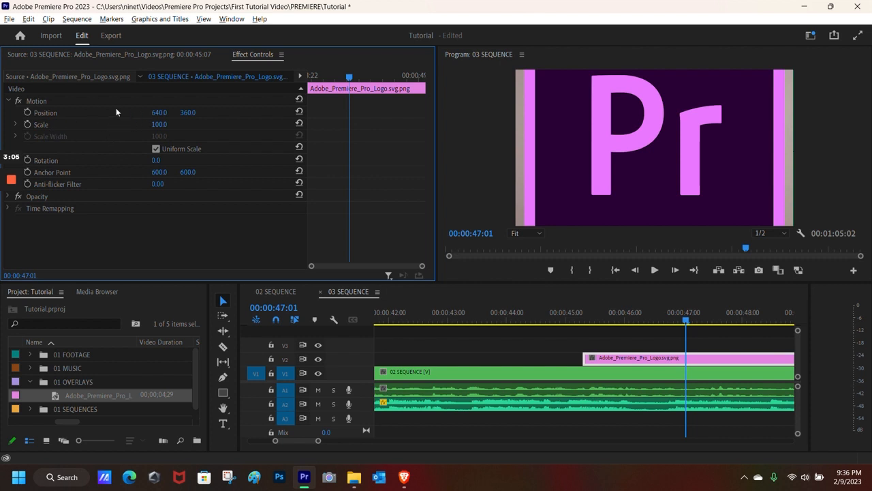
left_click(8, 101)
left_click(9, 101)
- Set the logo to Scale 22, Position 268, 337 and Rotation 1x331°
mouse_move(162, 127)
left_mouse_down()
mouse_move(130, 127)
mouse_move(225, 127)
mouse_move(134, 127)
mouse_move(177, 130)
left_mouse_up()
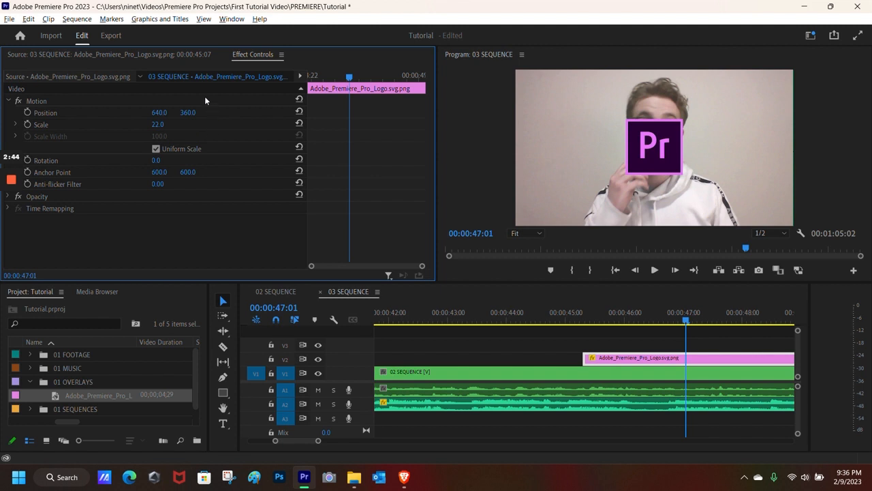
mouse_move(159, 112)
left_mouse_down()
mouse_move(125, 112)
mouse_move(227, 121)
mouse_move(144, 112)
mouse_move(213, 113)
mouse_move(168, 114)
mouse_move(175, 114)
left_mouse_up()
left_click_drag(156, 160, 626, 160)
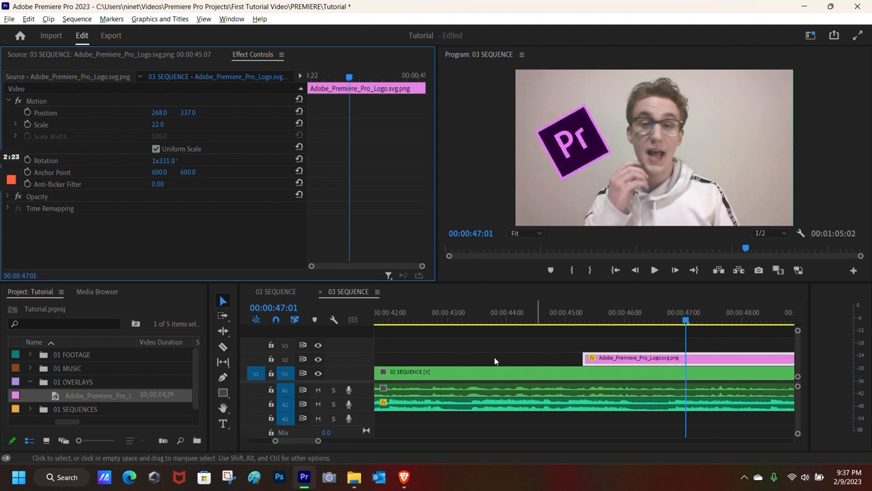
left_click_drag(307, 440, 308, 443)
left_click(593, 321)
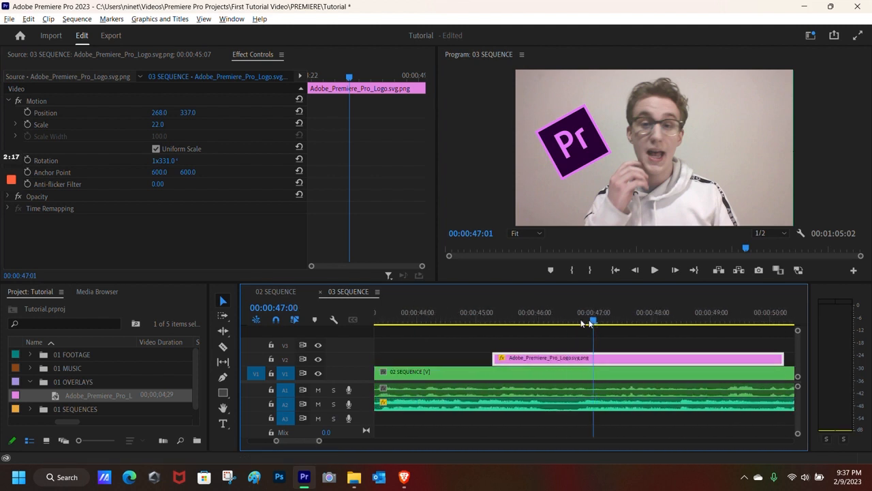
- Trim the logo overlay on V2 to about one second and play back its brief appearance
left_click_drag(591, 323, 541, 323)
left_click_drag(300, 441, 295, 442)
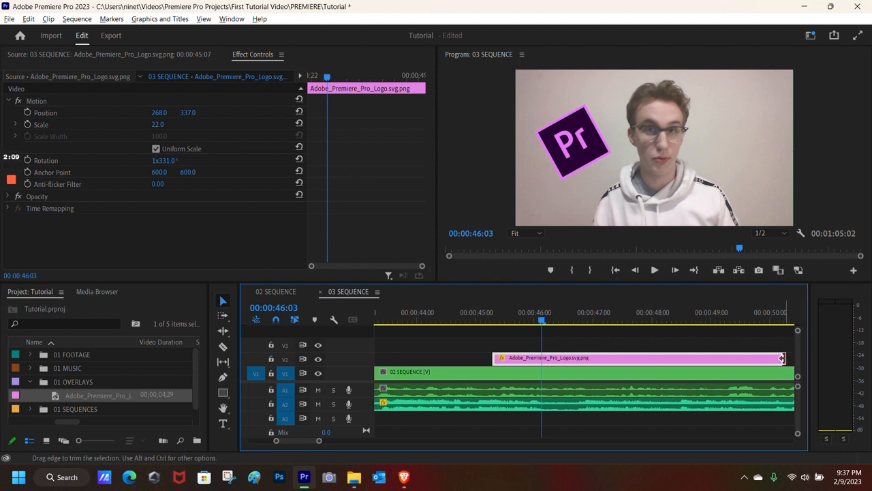
left_click_drag(782, 358, 568, 358)
key("Left")
key("Left")
key("Left")
key("Left")
key("Left")
key("Left")
key("Left")
key("Left")
key("Left")
key("Left")
key("Left")
key("Left")
key("Left")
key("Left")
key("Left")
key("Left")
key("Left")
key("Left")
key("Left")
key("Left")
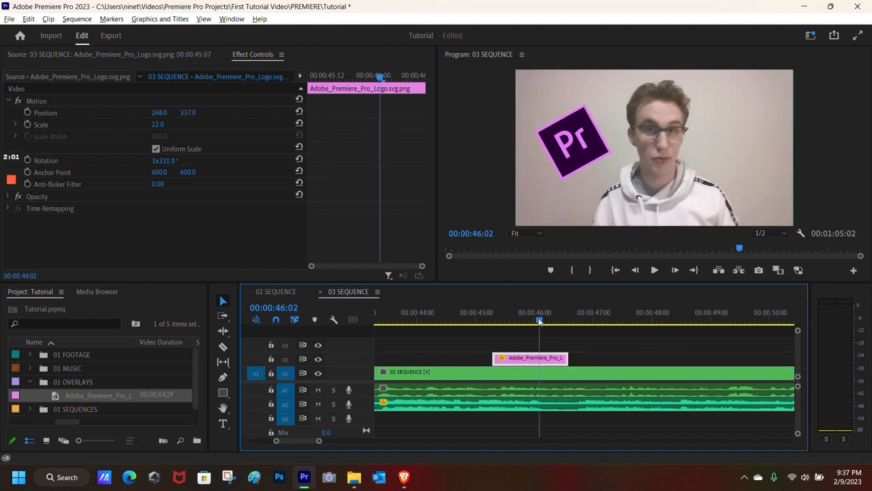
left_click(656, 270)
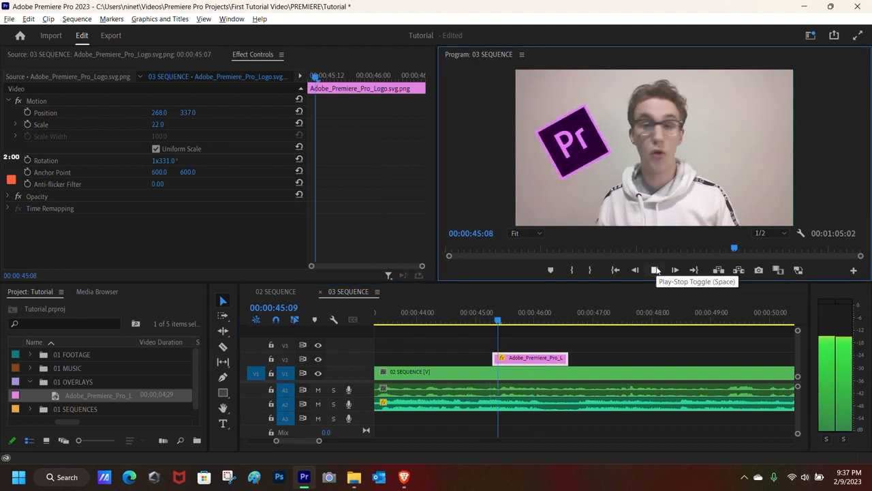